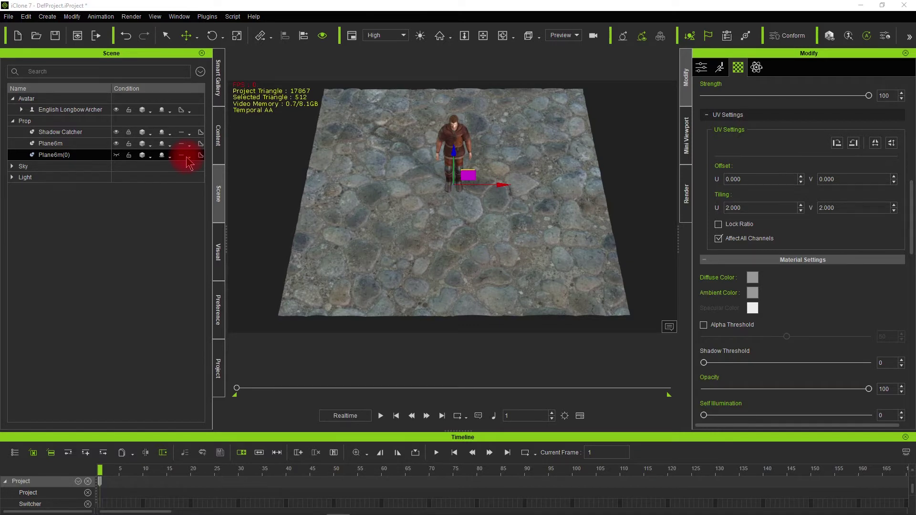
{"action": "left_click", "coordinate": [382, 231]}
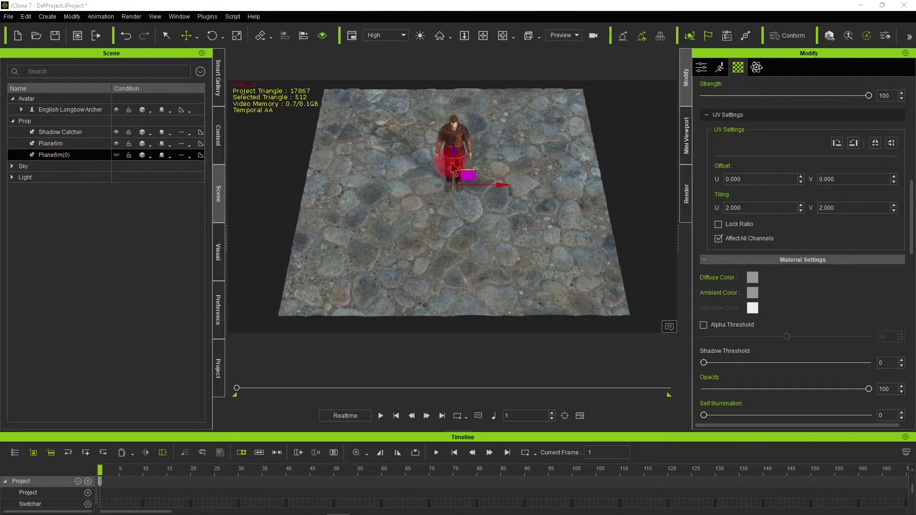
{"action": "left_click", "coordinate": [218, 143]}
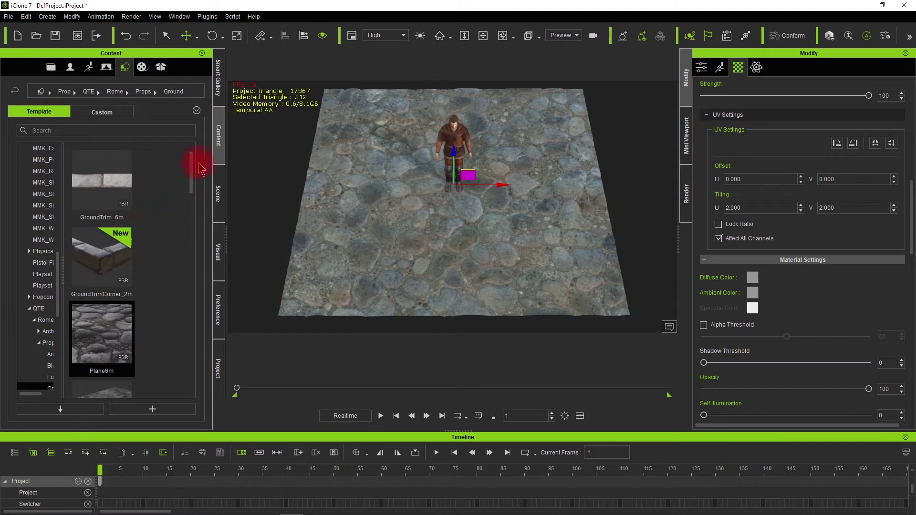
{"action": "left_click", "coordinate": [218, 196]}
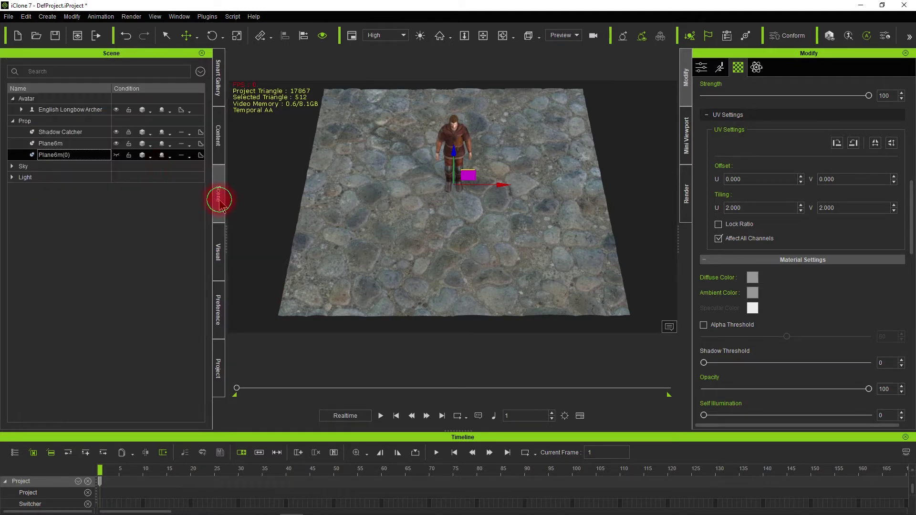
Step: Show the enlarged ground plane Plane6m(0) and hide the original Plane6m to compare their stone tiling
{"action": "left_click", "coordinate": [73, 143]}
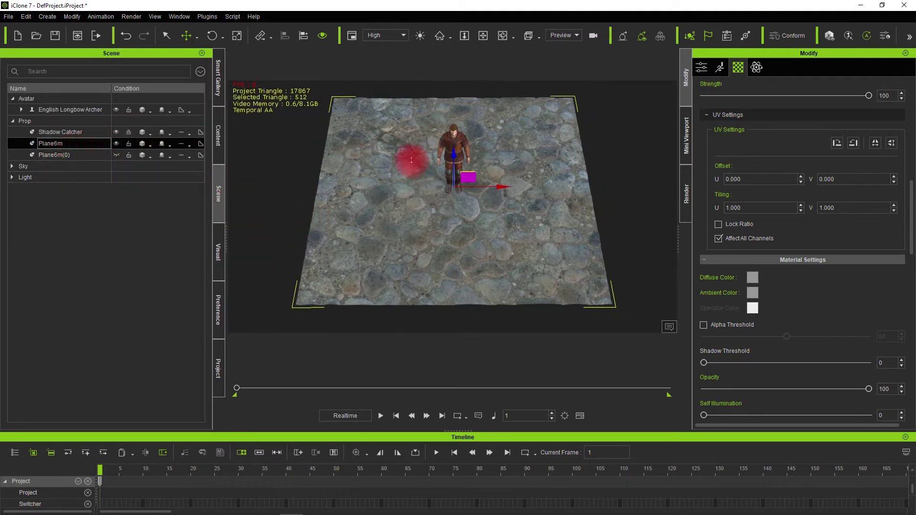
{"action": "scroll", "coordinate": [411, 161], "scroll_direction": "down", "scroll_amount": 3}
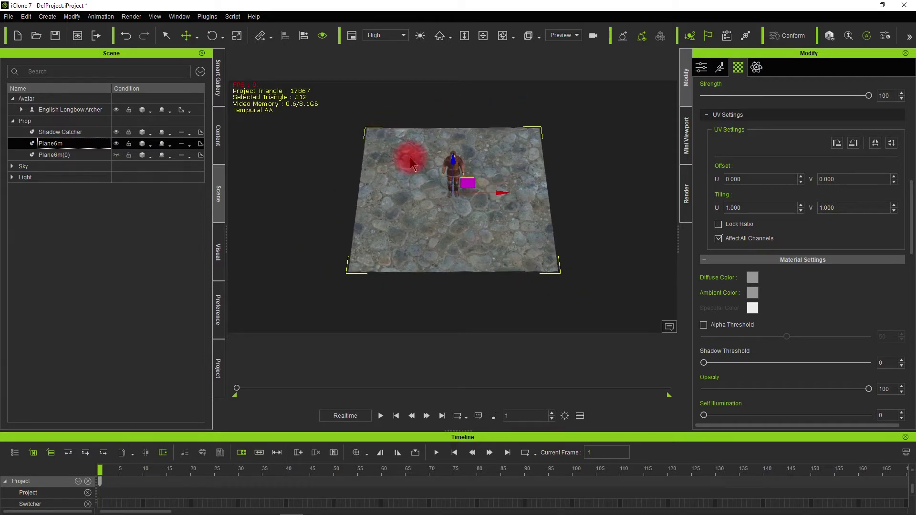
{"action": "left_click", "coordinate": [98, 154]}
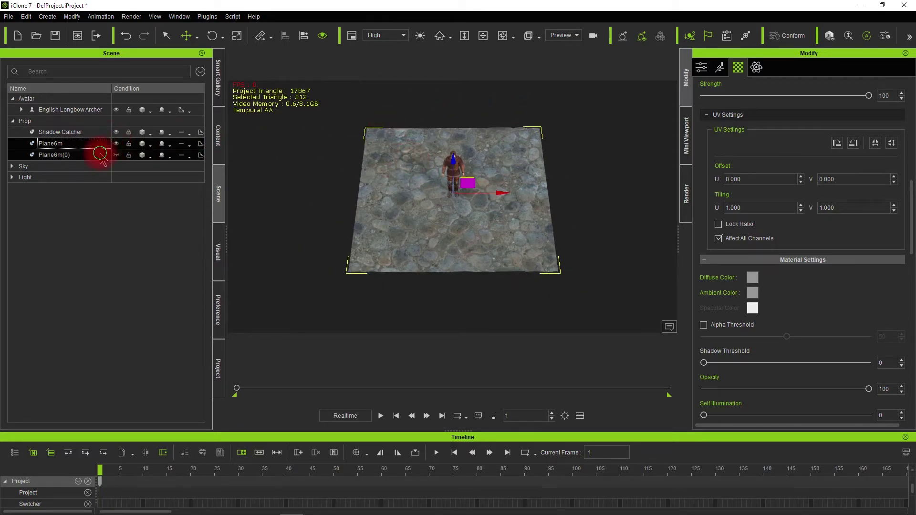
{"action": "left_click", "coordinate": [116, 155]}
{"action": "left_click", "coordinate": [116, 144]}
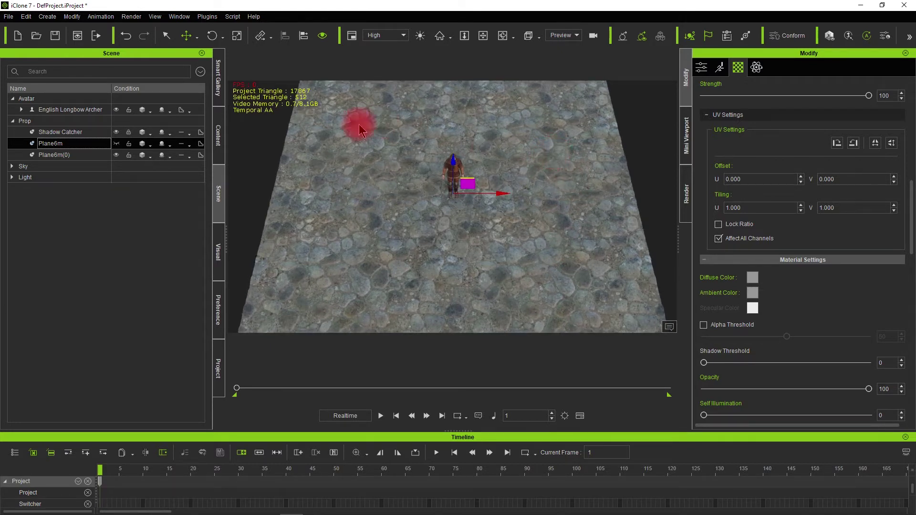
Step: Hide Plane6m(0) again and make the original Plane6m visible
{"action": "left_click", "coordinate": [108, 156]}
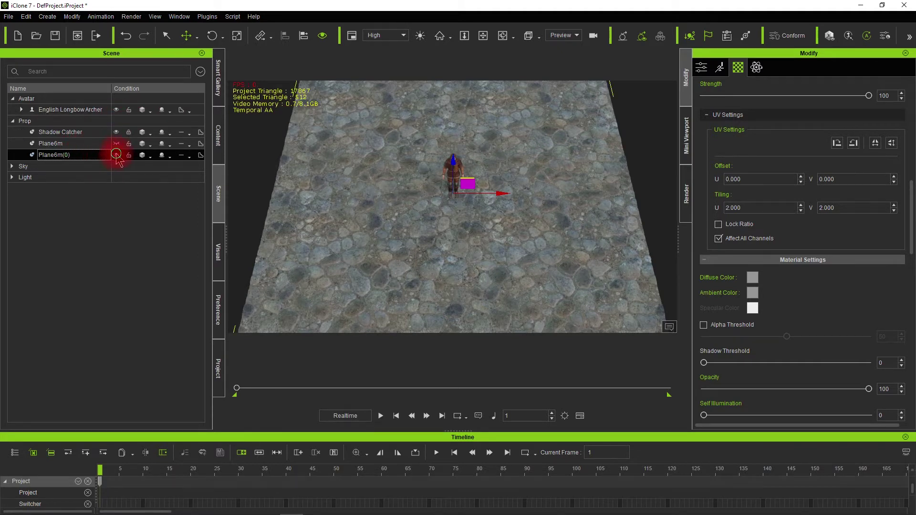
{"action": "left_click", "coordinate": [116, 155]}
{"action": "left_click", "coordinate": [92, 146]}
{"action": "left_click", "coordinate": [116, 143]}
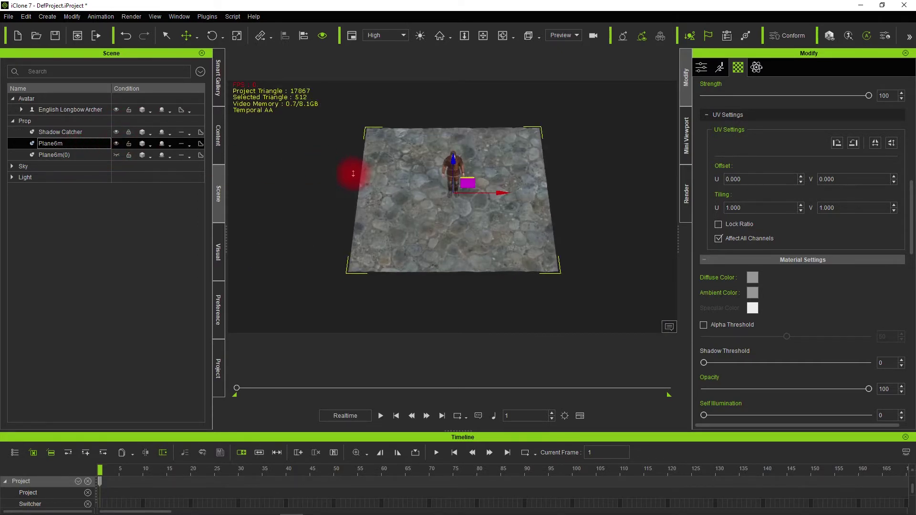
Step: Copy Plane6m one tile width along the positive X axis and align the copy with its edge in top view
{"action": "scroll", "coordinate": [354, 174], "scroll_direction": "up", "scroll_amount": 1}
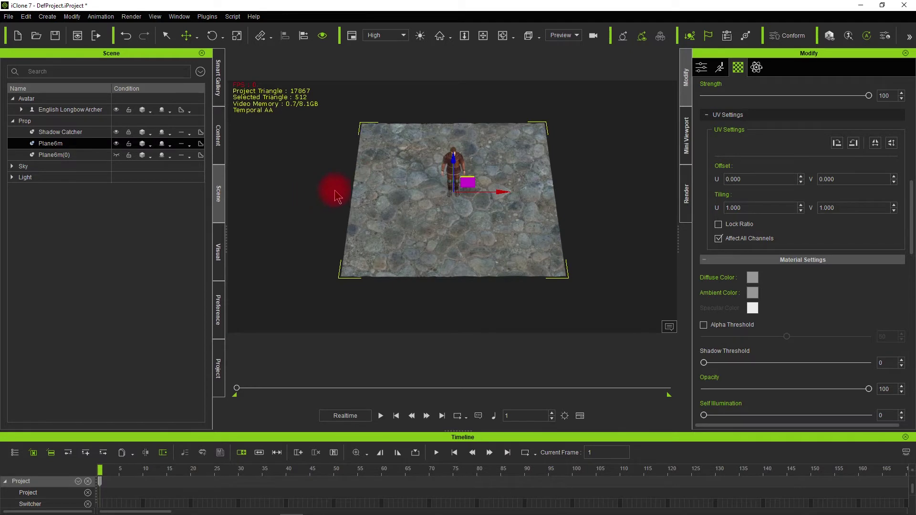
{"action": "left_click_drag", "start_coordinate": [370, 192], "coordinate": [325, 198], "text": "alt"}
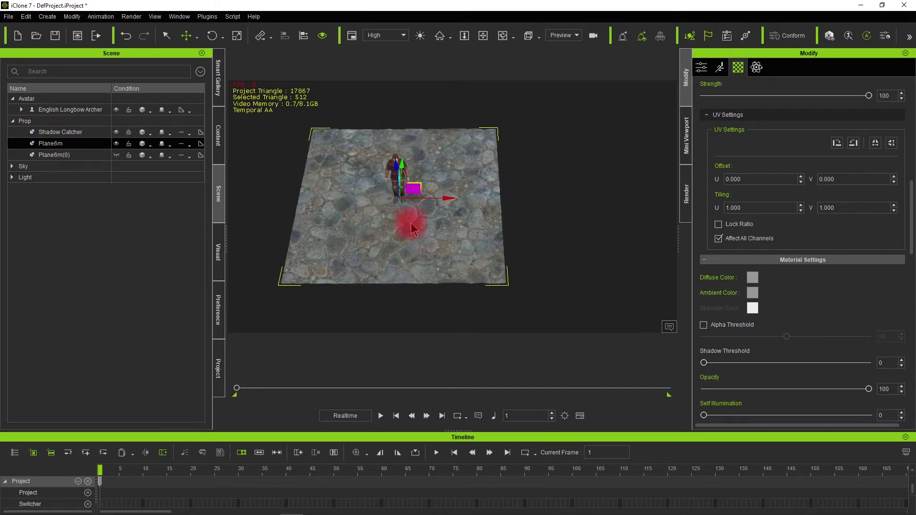
{"action": "left_click_drag", "start_coordinate": [448, 200], "coordinate": [654, 212], "text": "ctrl"}
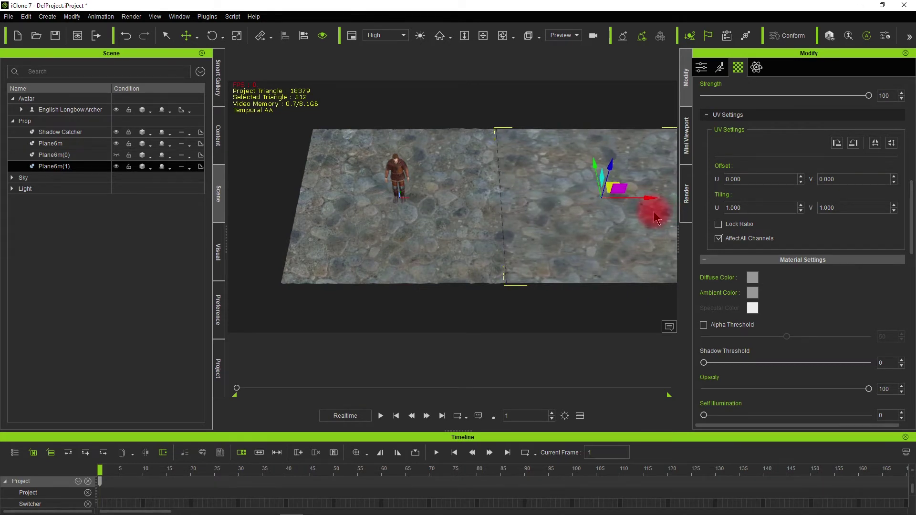
{"action": "key", "text": "g"}
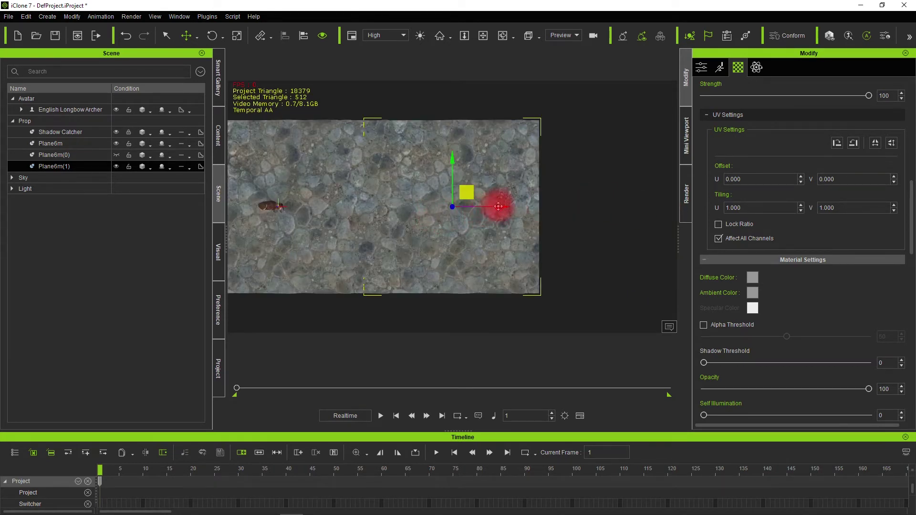
{"action": "left_click_drag", "start_coordinate": [498, 207], "coordinate": [498, 206]}
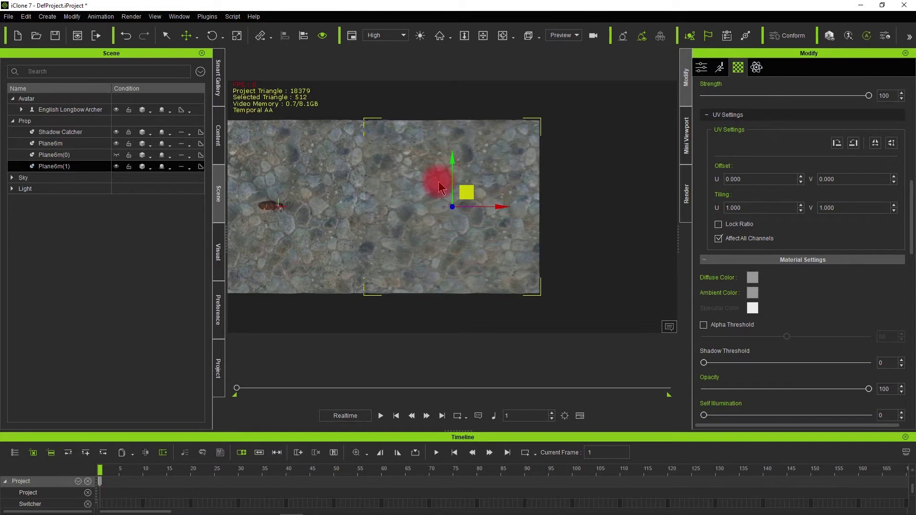
Step: Copy Plane6m(1) one tile length along the positive Y axis and nudge the tiles to close the seams
{"action": "left_click_drag", "start_coordinate": [450, 158], "coordinate": [450, 158], "text": "ctrl"}
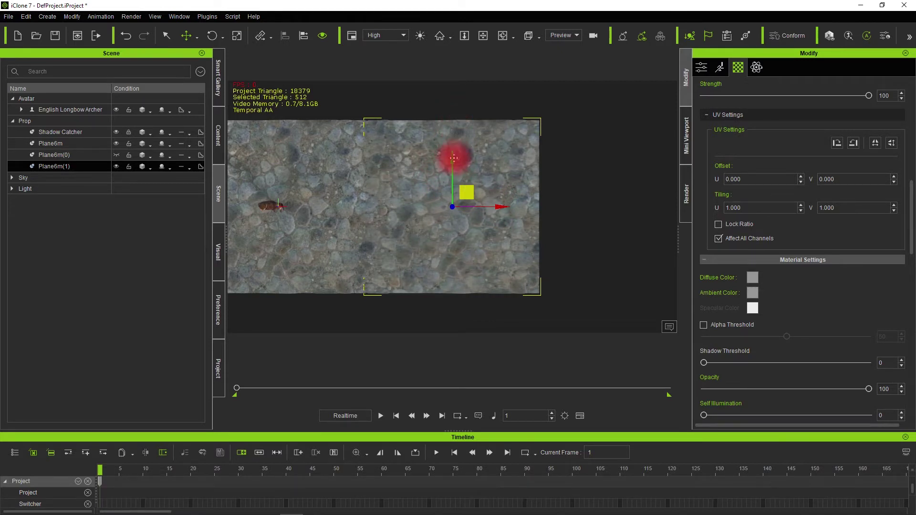
{"action": "left_click_drag", "start_coordinate": [452, 160], "coordinate": [470, 6], "text": "ctrl"}
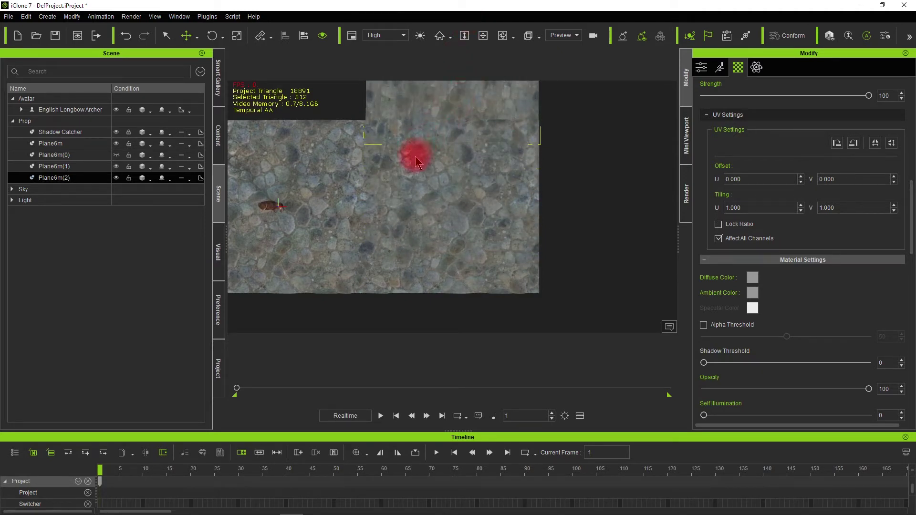
{"action": "left_click_drag", "start_coordinate": [416, 158], "coordinate": [421, 247], "text": "alt"}
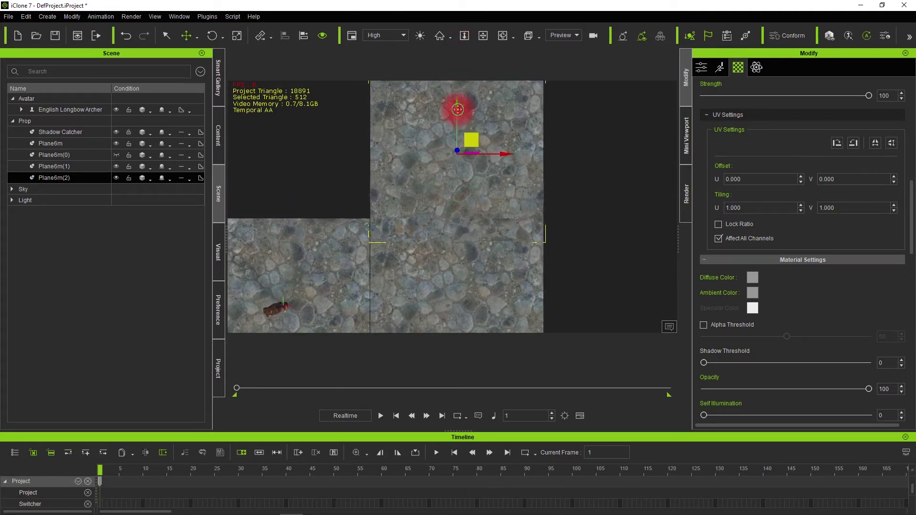
{"action": "left_click_drag", "start_coordinate": [457, 108], "coordinate": [458, 87]}
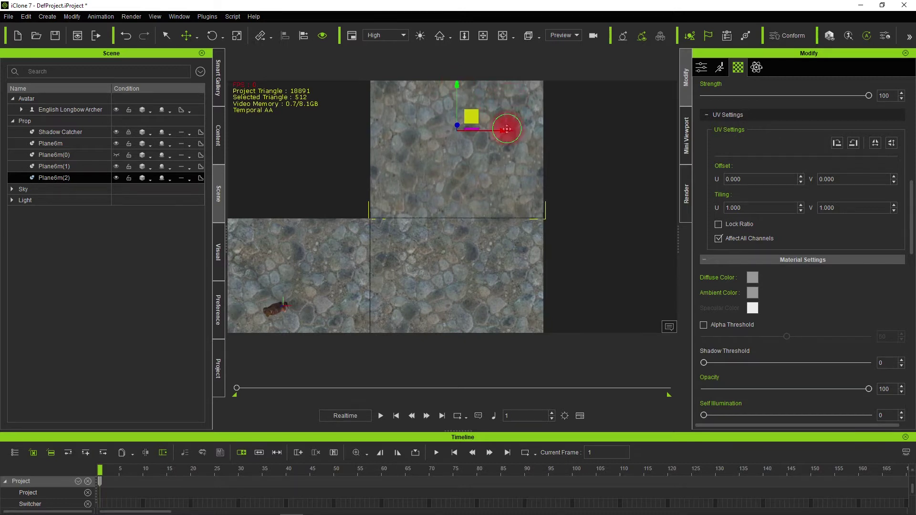
{"action": "left_click", "coordinate": [436, 263]}
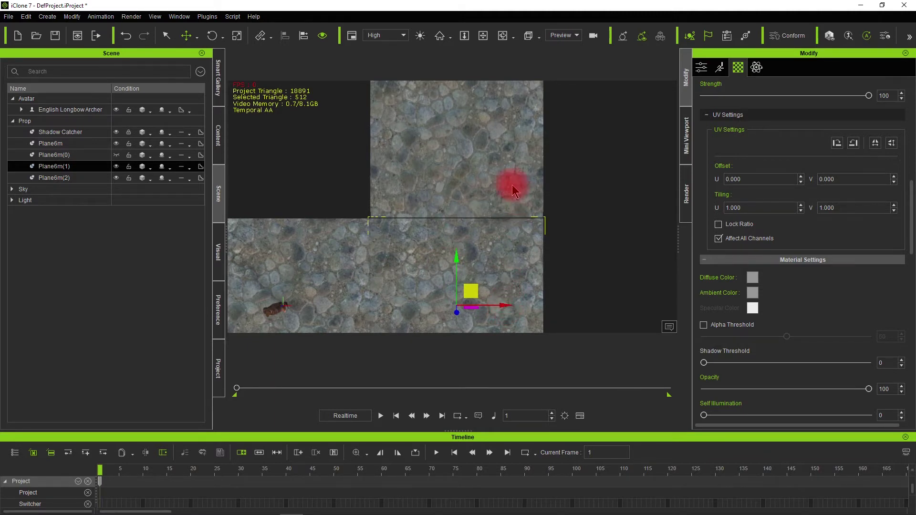
{"action": "left_click", "coordinate": [506, 172]}
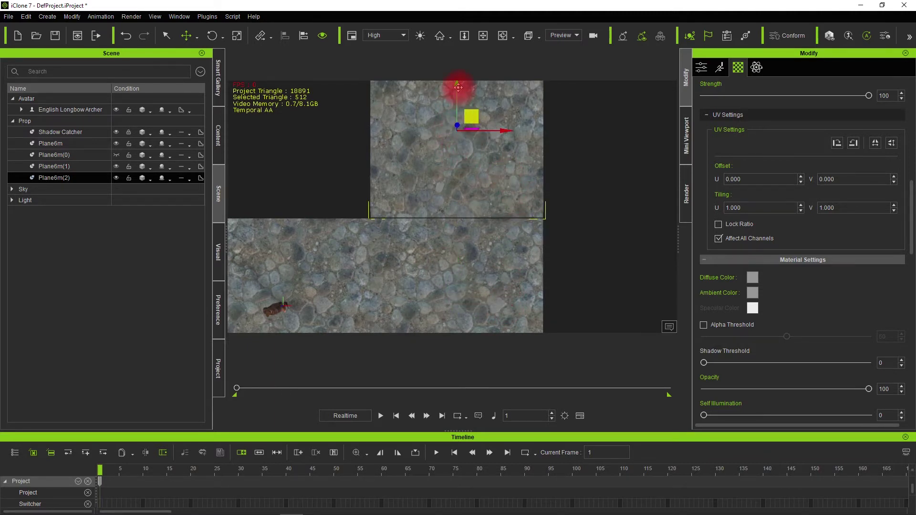
{"action": "left_click_drag", "start_coordinate": [458, 88], "coordinate": [457, 89]}
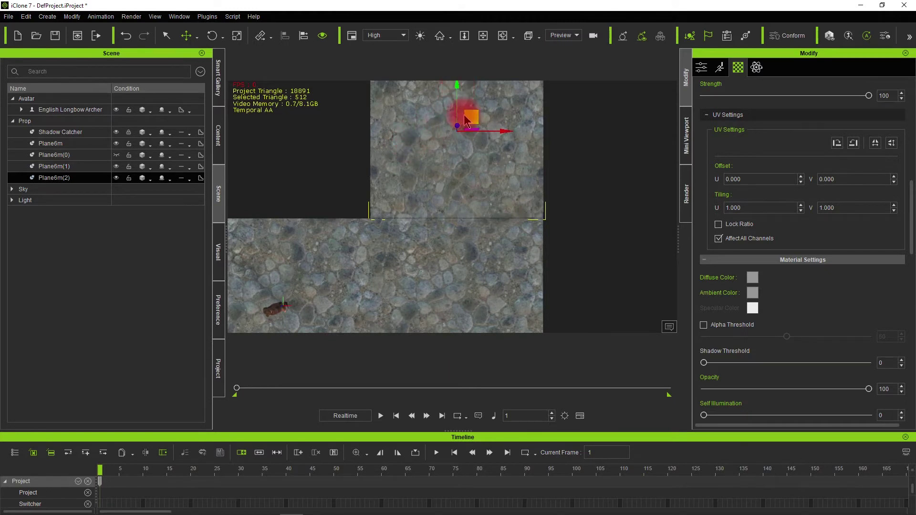
Step: Copy Plane6m(2) one tile width along the negative X axis to complete the two-by-two ground
{"action": "left_click_drag", "start_coordinate": [518, 139], "coordinate": [335, 140], "text": "ctrl"}
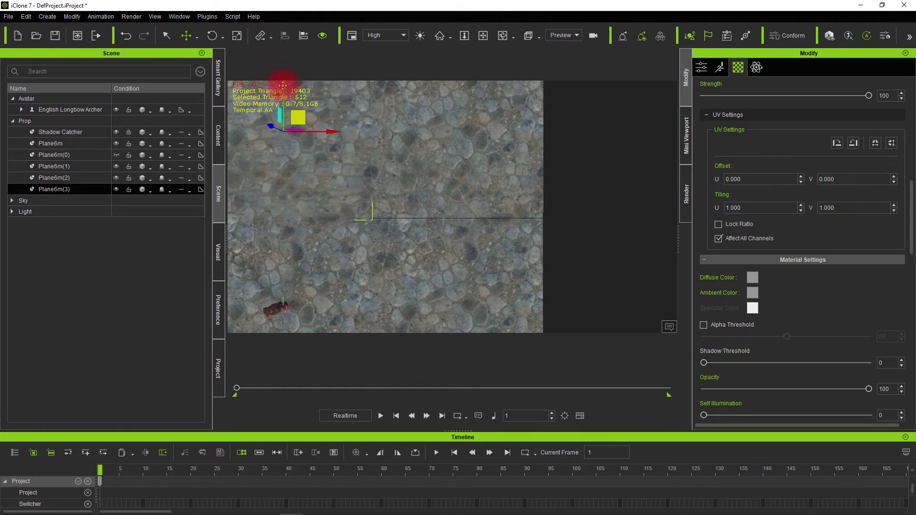
{"action": "left_click", "coordinate": [434, 131]}
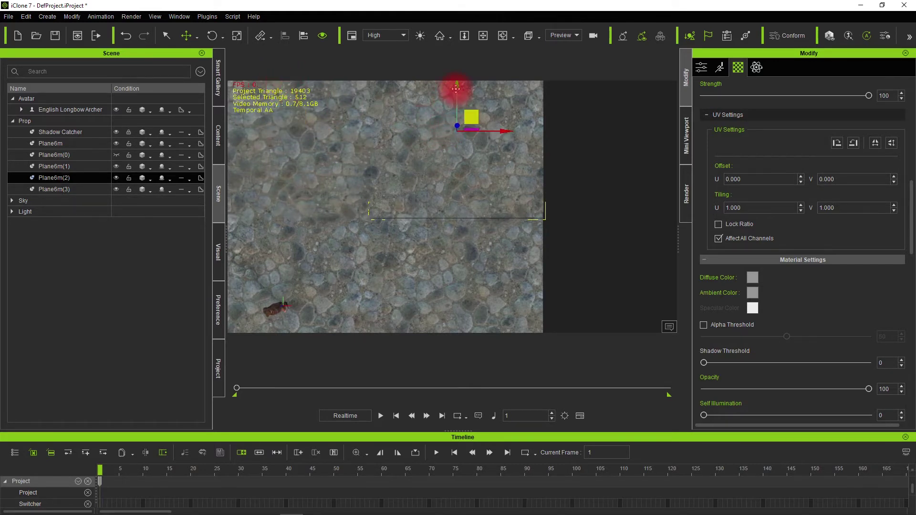
{"action": "left_click", "coordinate": [210, 271]}
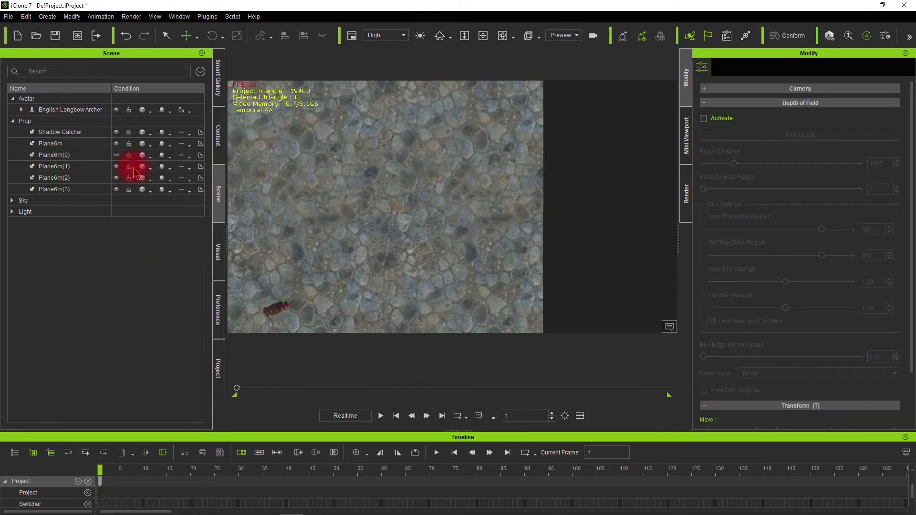
Step: Select the English Longbow Archer and examine the tiled ground around it from several angles
{"action": "left_click", "coordinate": [91, 107]}
{"action": "left_click_drag", "start_coordinate": [297, 249], "coordinate": [474, 212], "text": "alt"}
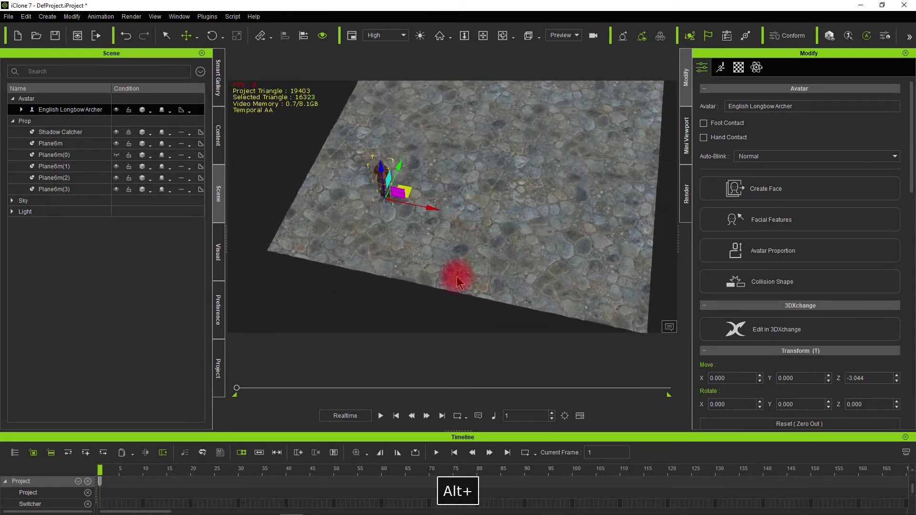
{"action": "left_click_drag", "start_coordinate": [457, 276], "coordinate": [465, 186], "text": "alt"}
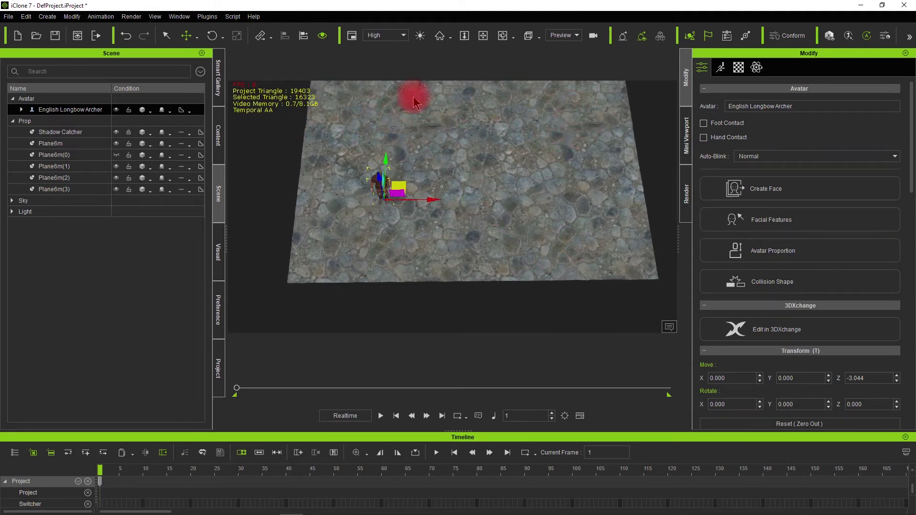
{"action": "left_click_drag", "start_coordinate": [491, 180], "coordinate": [474, 209], "text": "alt"}
{"action": "left_click_drag", "start_coordinate": [334, 215], "coordinate": [249, 194], "text": "alt"}
Step: Delete the ground planes Plane6m(3), Plane6m(2), Plane6m(1) and Plane6m(0), keeping only the original Plane6m
{"action": "left_click", "coordinate": [82, 190]}
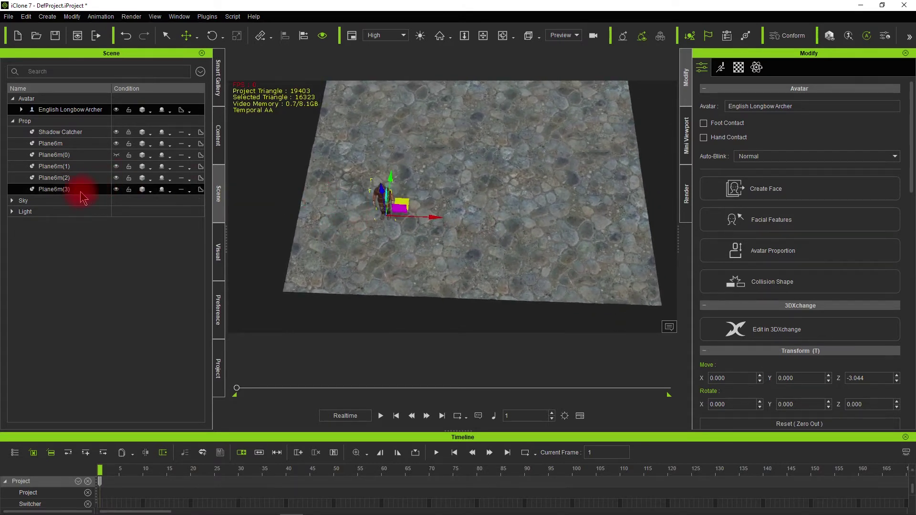
{"action": "key", "text": "Delete"}
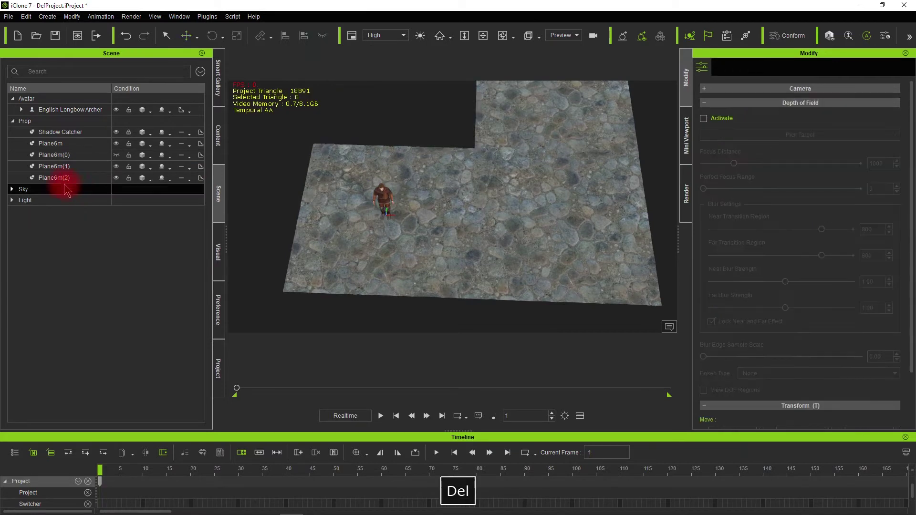
{"action": "left_click", "coordinate": [63, 177]}
{"action": "key", "text": "Delete"}
{"action": "left_click", "coordinate": [61, 166]}
{"action": "key", "text": "Delete"}
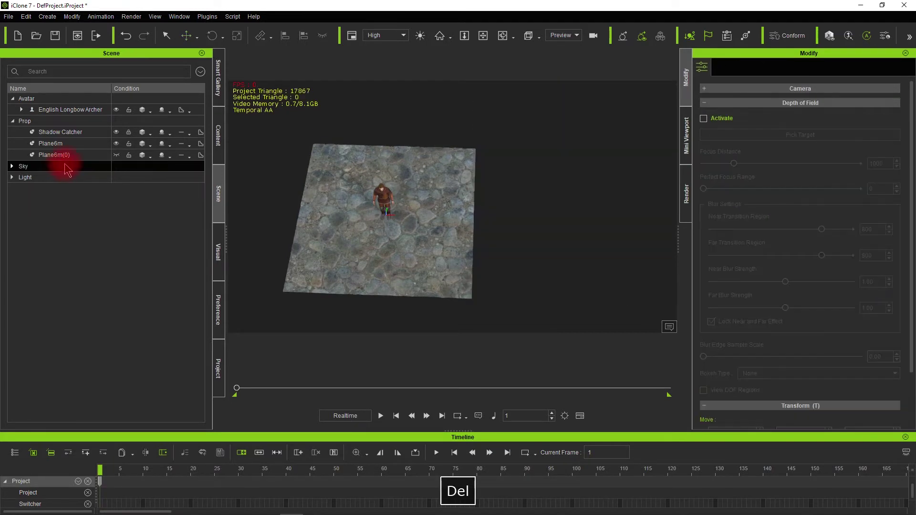
{"action": "left_click", "coordinate": [68, 155]}
{"action": "scroll", "coordinate": [321, 198], "scroll_direction": "up", "scroll_amount": 5}
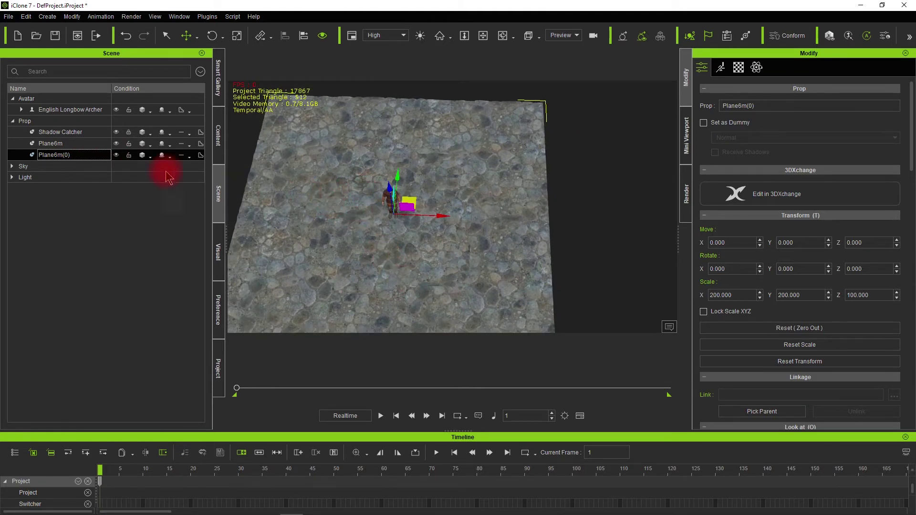
{"action": "key", "text": "Delete"}
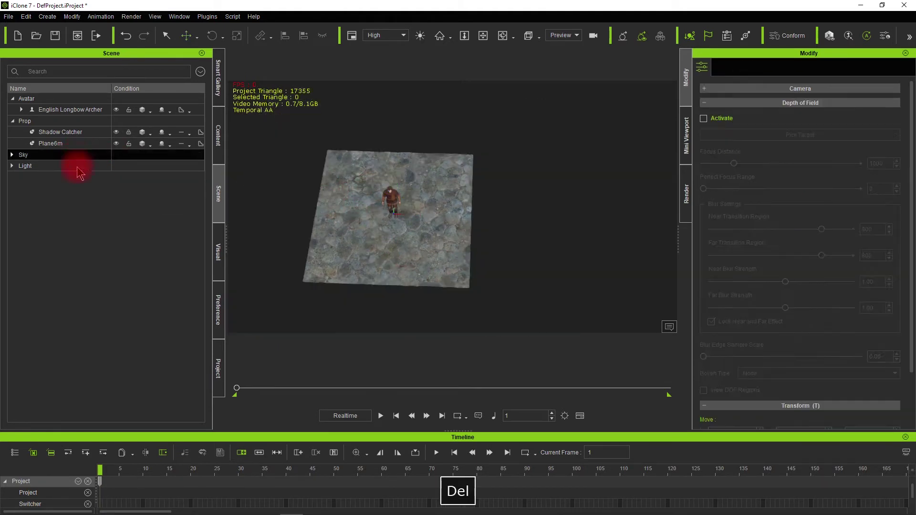
Step: Add another Plane6m prop from the Rome Ground props on top of the existing ground plane
{"action": "left_click", "coordinate": [73, 143]}
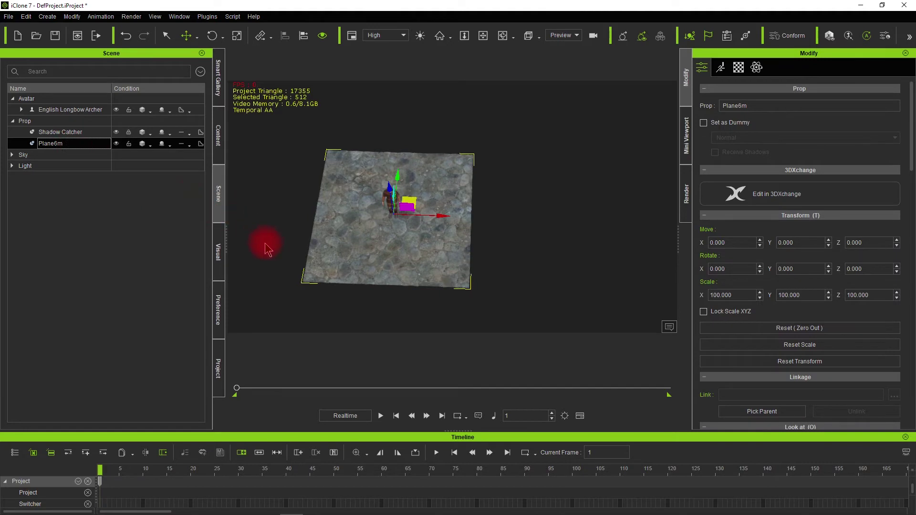
{"action": "left_click_drag", "start_coordinate": [262, 244], "coordinate": [334, 233], "text": "alt"}
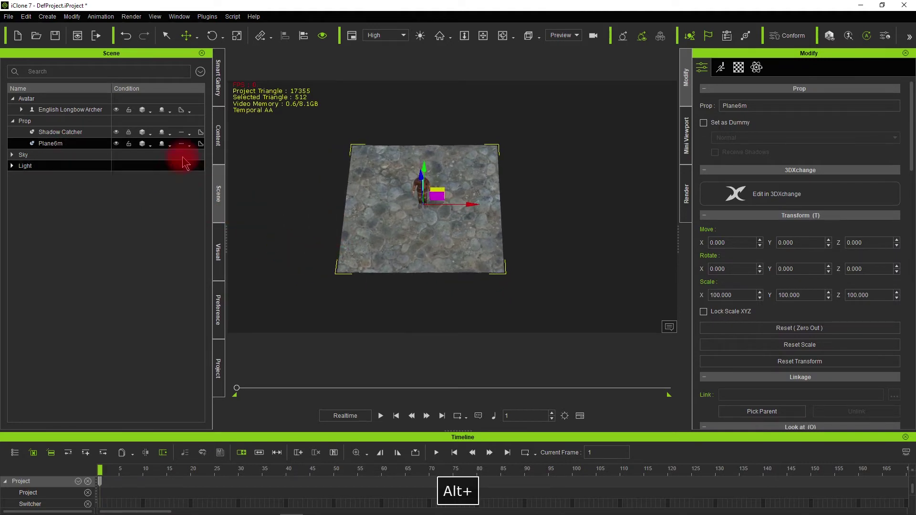
{"action": "left_click", "coordinate": [217, 138]}
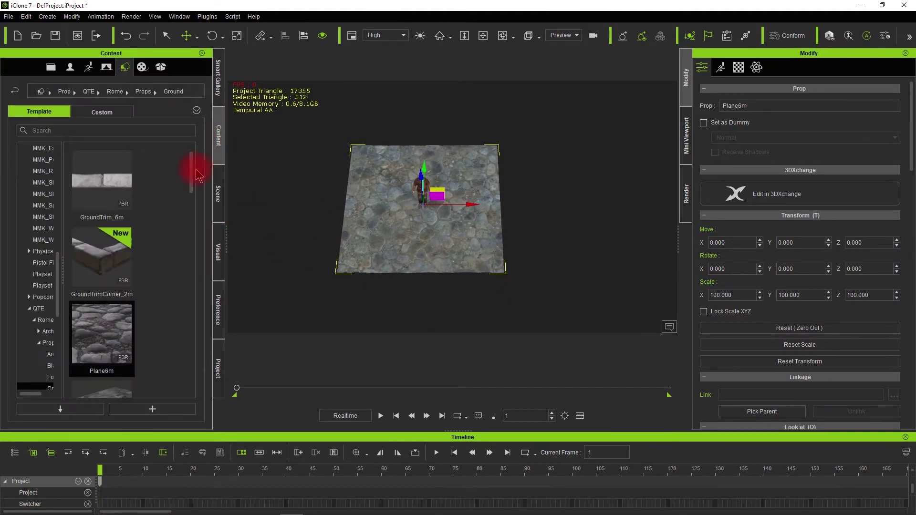
{"action": "double_click", "coordinate": [95, 341]}
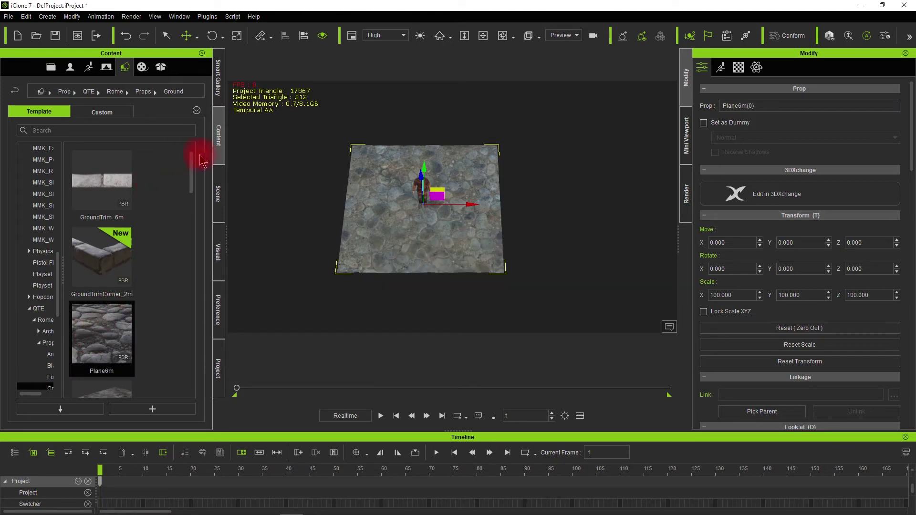
Step: Hide the original Plane6m in the scene and select Plane6m(0) for editing
{"action": "left_click", "coordinate": [218, 193]}
{"action": "left_click", "coordinate": [83, 145]}
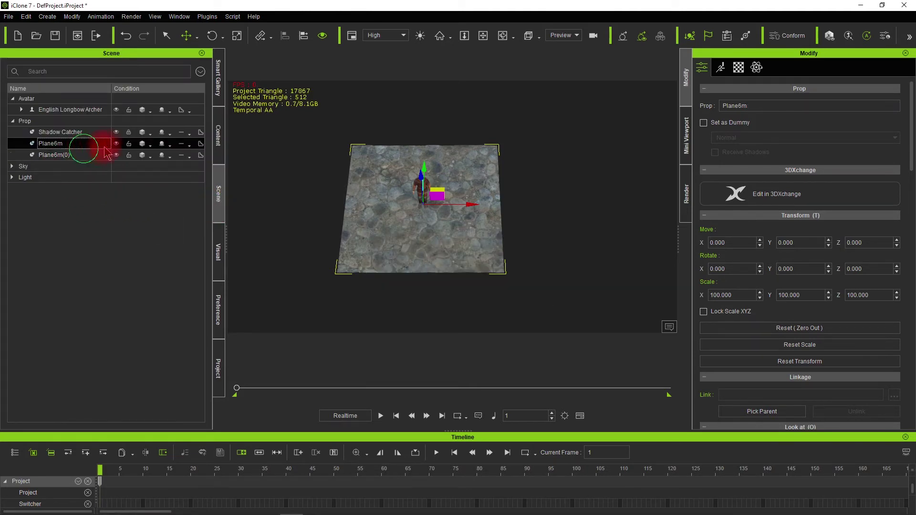
{"action": "left_click", "coordinate": [116, 143]}
{"action": "left_click", "coordinate": [96, 155]}
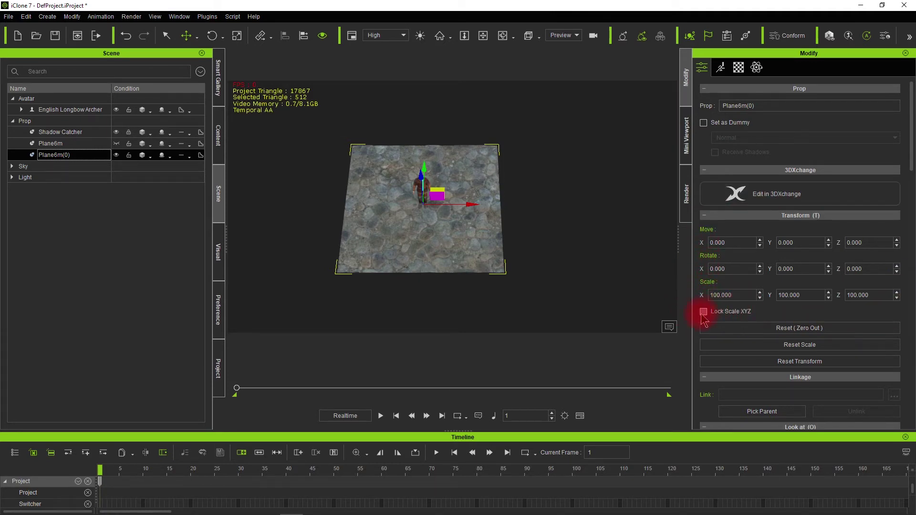
Step: Set the X and Y scale of Plane6m(0) to 200, leaving the Z scale alone
{"action": "left_click_drag", "start_coordinate": [742, 296], "coordinate": [713, 296]}
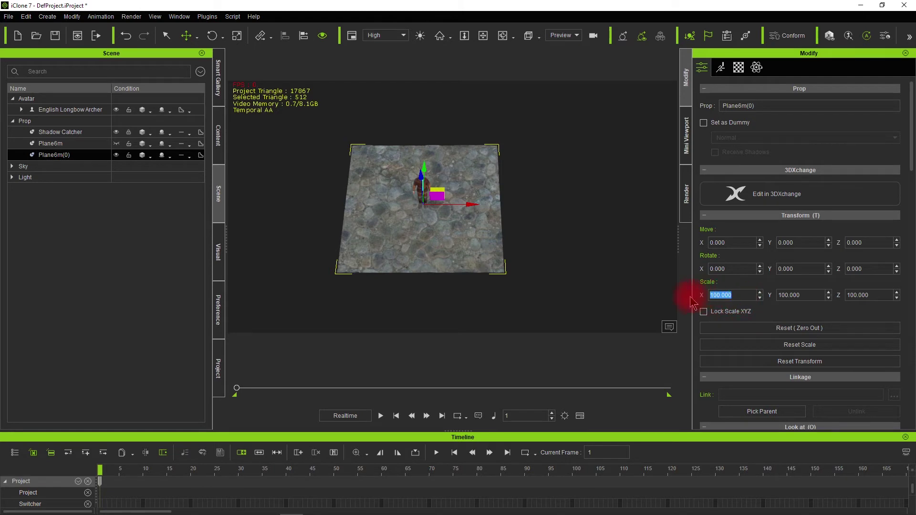
{"action": "type", "text": "2"}
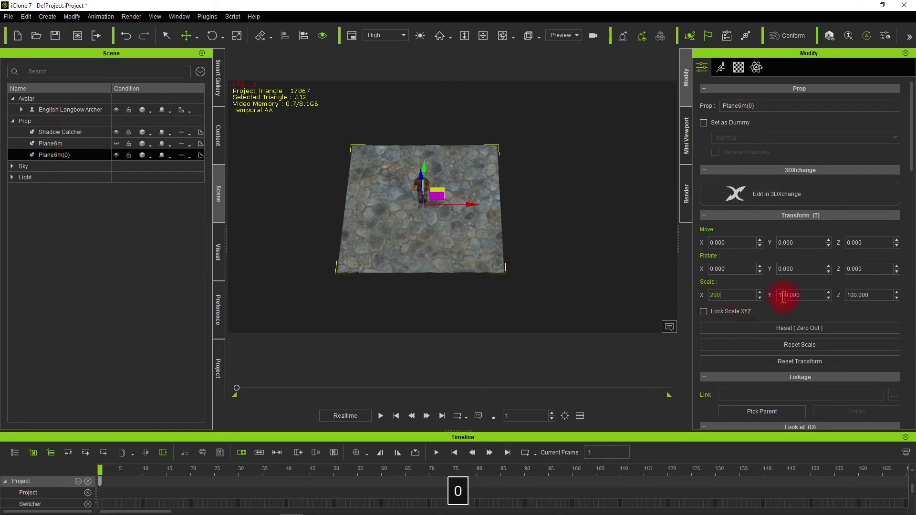
{"action": "left_click_drag", "start_coordinate": [813, 297], "coordinate": [776, 298]}
{"action": "type", "text": "2"}
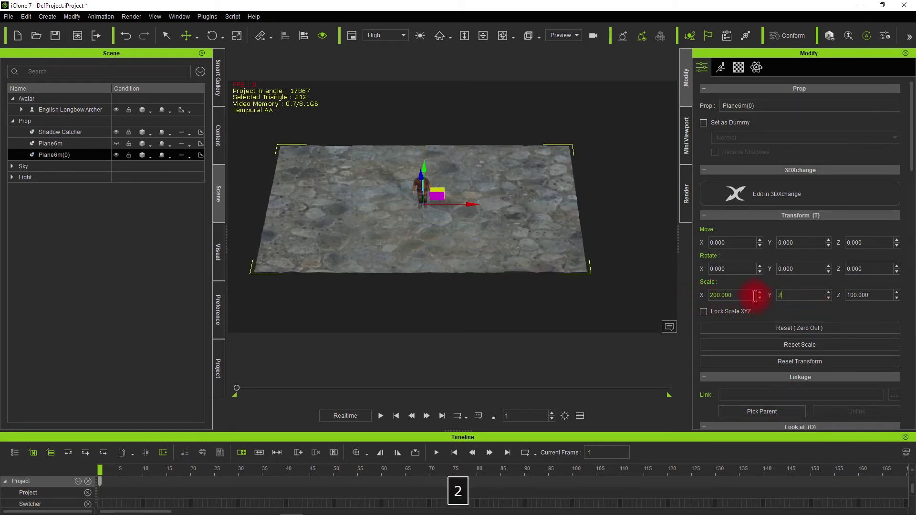
{"action": "type", "text": "00"}
{"action": "key", "text": "Return"}
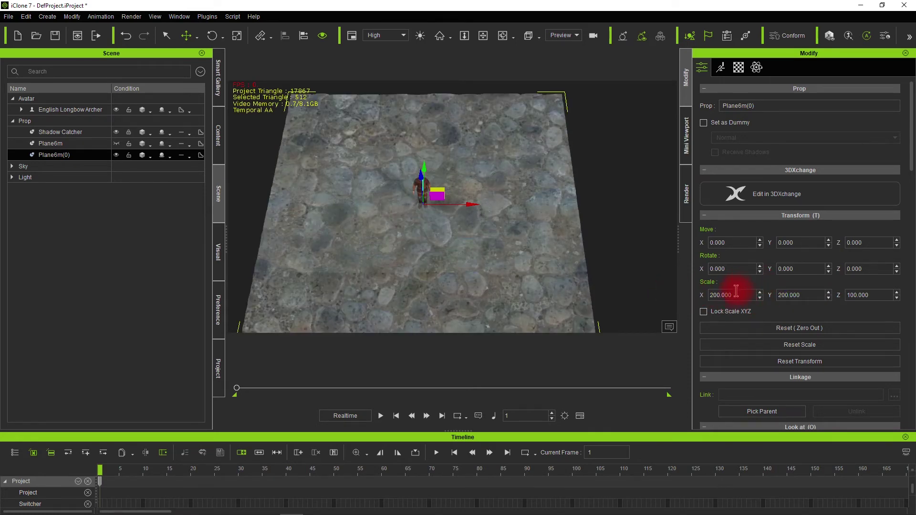
Step: Set the X and Y scale of Plane6m(0) to 400
{"action": "left_click", "coordinate": [734, 295]}
{"action": "type", "text": "400"}
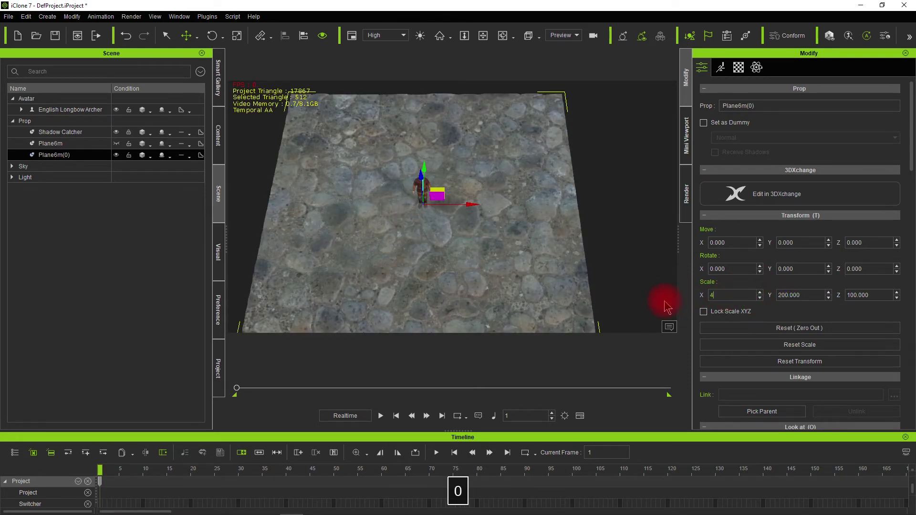
{"action": "key", "text": "Tab"}
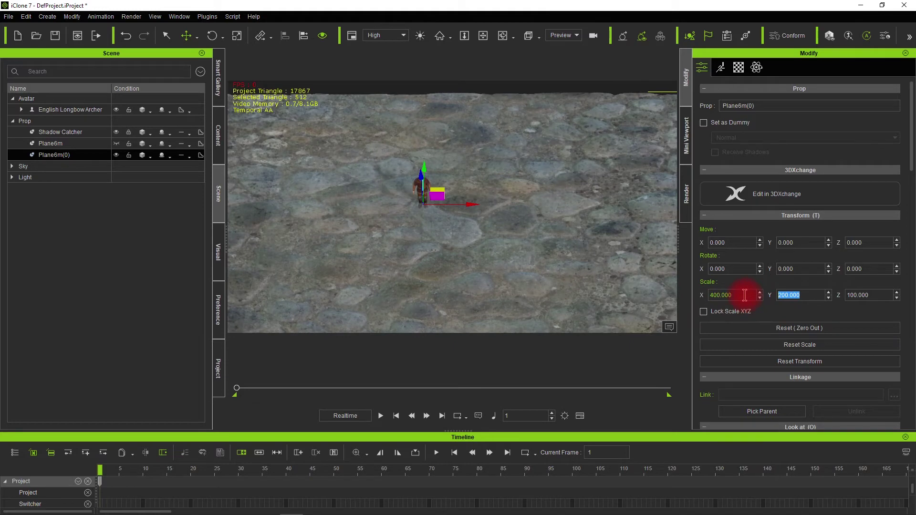
{"action": "type", "text": "400"}
{"action": "key", "text": "Return"}
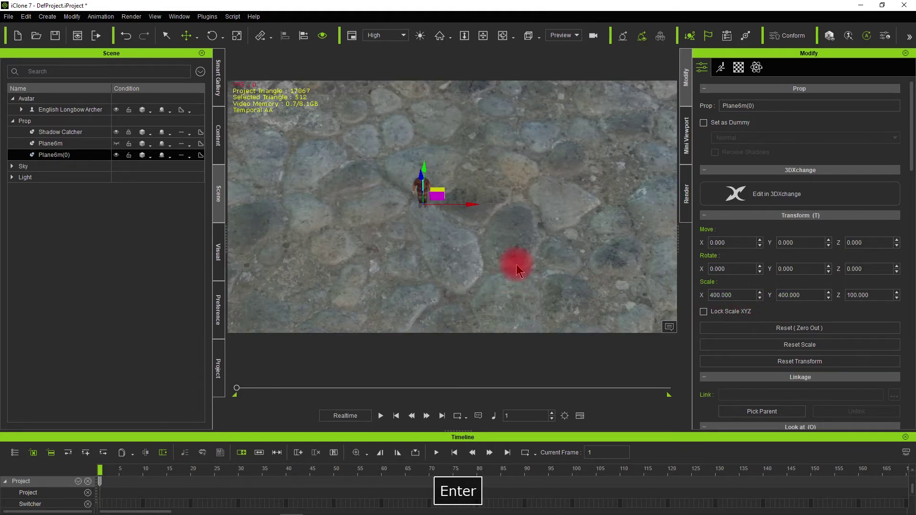
Step: Examine the size of the stones around the archer on the enlarged plane from near and far
{"action": "scroll", "coordinate": [489, 259], "scroll_direction": "down", "scroll_amount": 2}
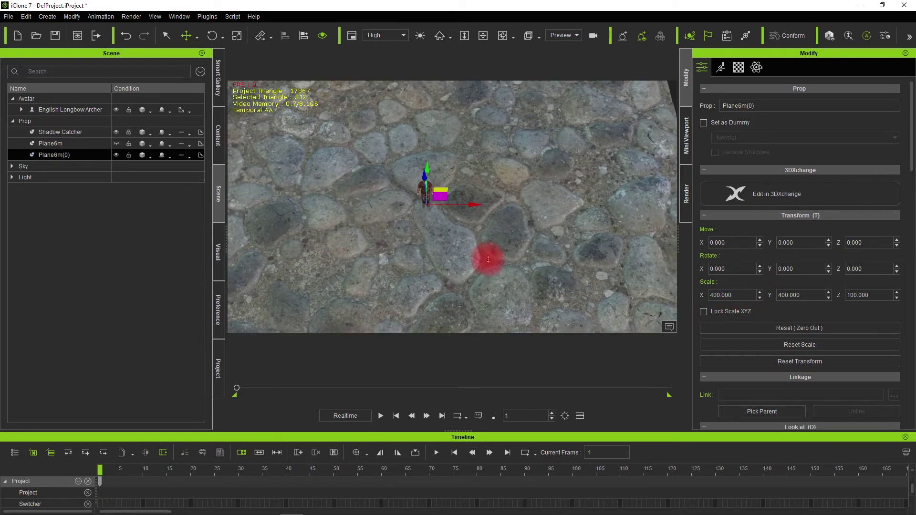
{"action": "scroll", "coordinate": [488, 259], "scroll_direction": "down", "scroll_amount": 2}
{"action": "scroll", "coordinate": [461, 233], "scroll_direction": "down", "scroll_amount": 1}
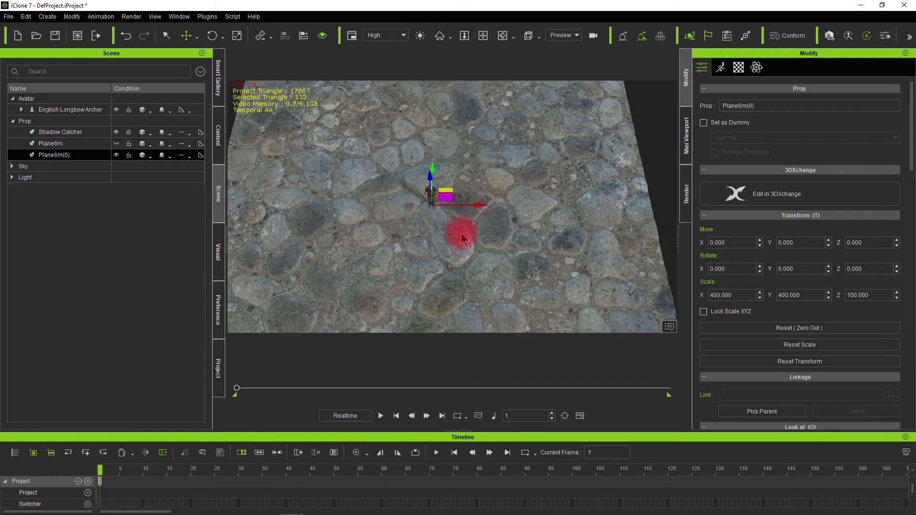
{"action": "scroll", "coordinate": [461, 233], "scroll_direction": "down", "scroll_amount": 2}
{"action": "scroll", "coordinate": [460, 233], "scroll_direction": "up", "scroll_amount": 4}
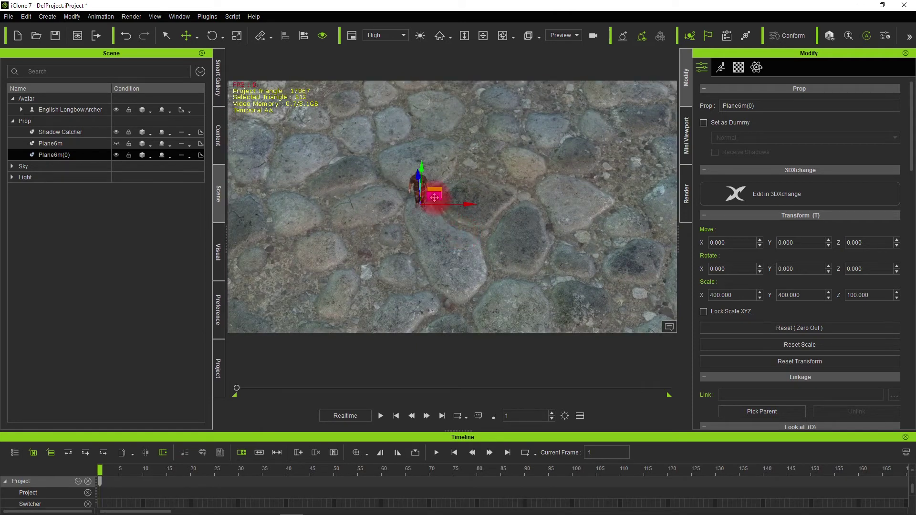
{"action": "right_click_drag", "start_coordinate": [434, 199], "coordinate": [409, 223]}
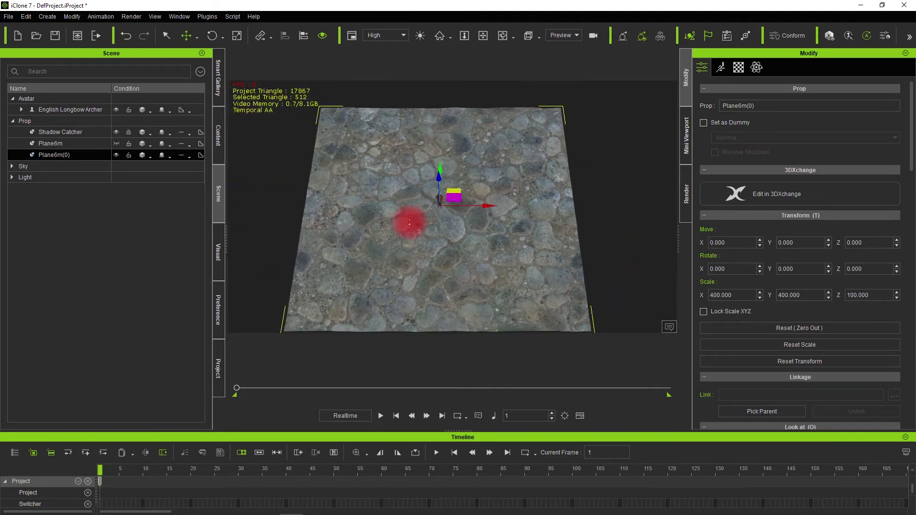
{"action": "scroll", "coordinate": [410, 222], "scroll_direction": "up", "scroll_amount": 2}
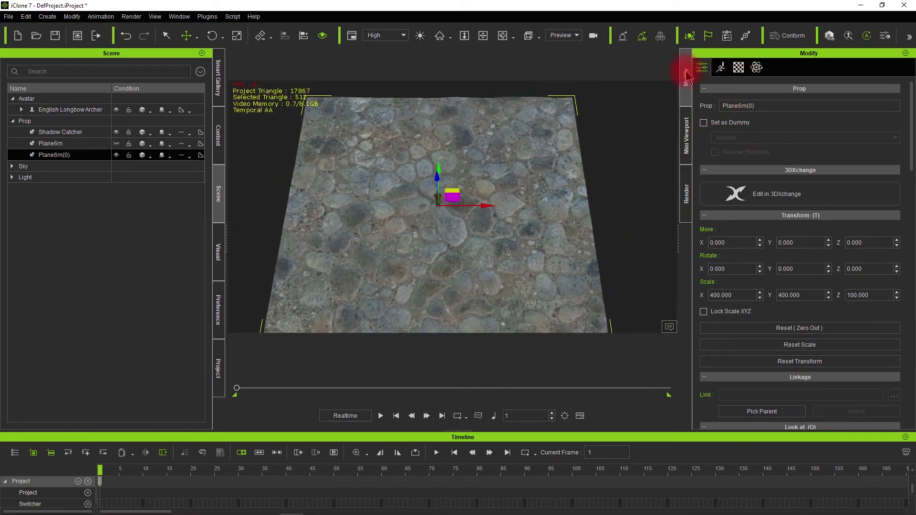
Step: Review the texture channels and UV settings of the Cobblestone material on Plane6m(0)
{"action": "left_click", "coordinate": [739, 67]}
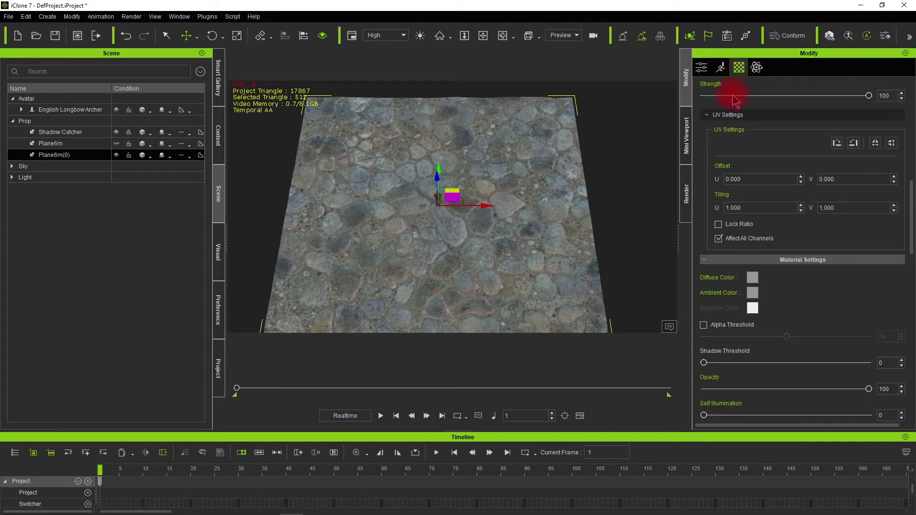
{"action": "scroll", "coordinate": [727, 129], "scroll_direction": "up", "scroll_amount": 10}
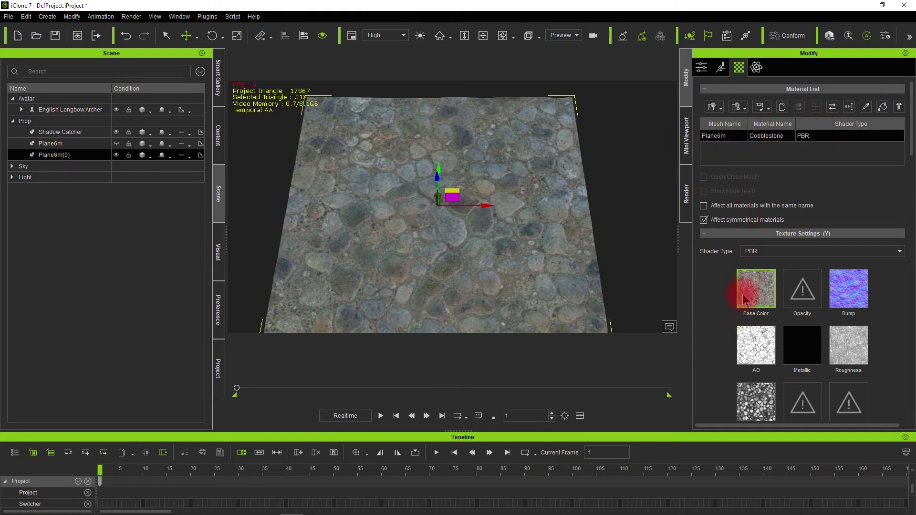
{"action": "scroll", "coordinate": [739, 296], "scroll_direction": "down", "scroll_amount": 3}
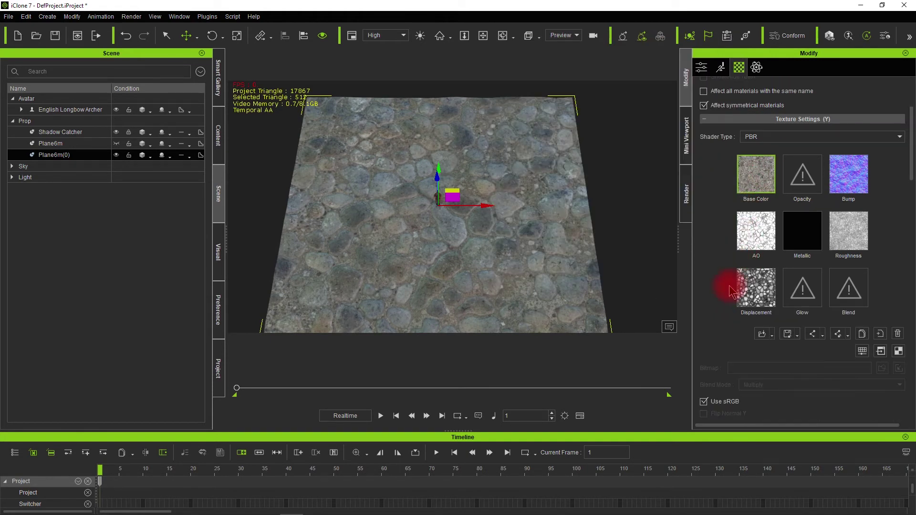
{"action": "scroll", "coordinate": [732, 291], "scroll_direction": "down", "scroll_amount": 2}
{"action": "scroll", "coordinate": [711, 286], "scroll_direction": "down", "scroll_amount": 5}
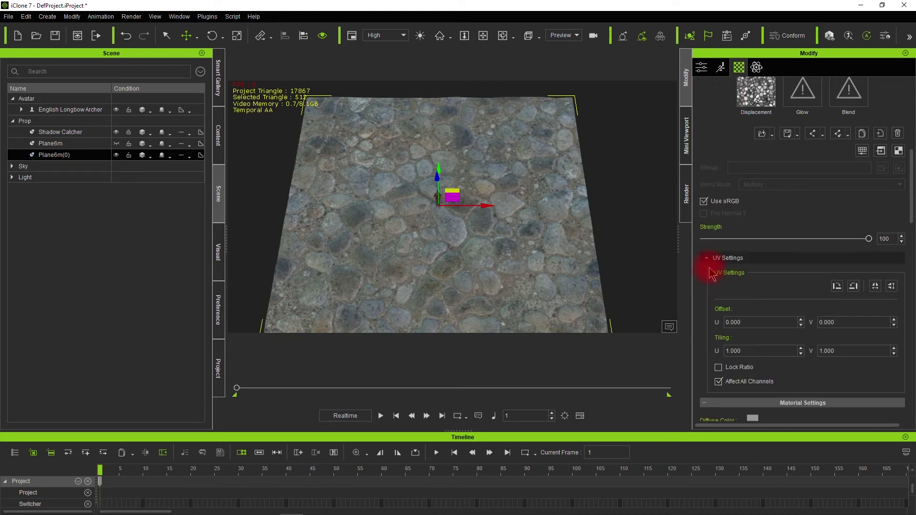
{"action": "left_click", "coordinate": [708, 258]}
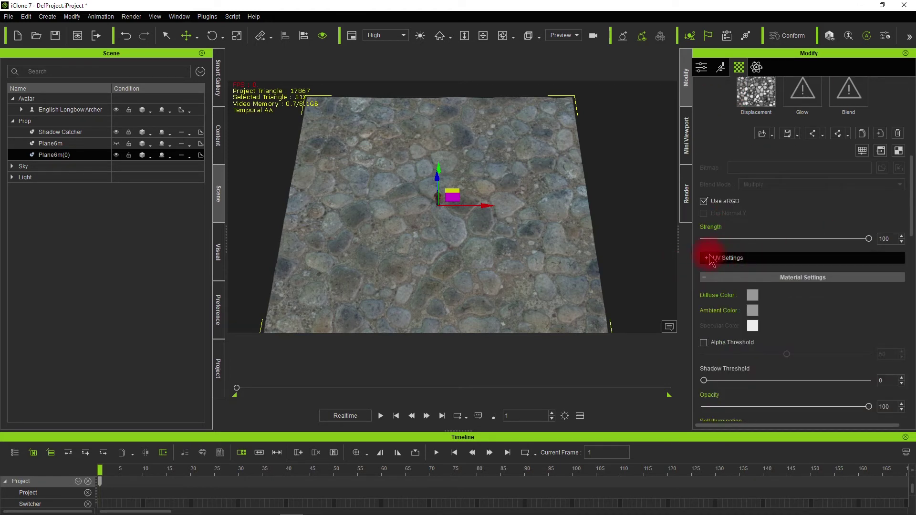
{"action": "left_click", "coordinate": [723, 260]}
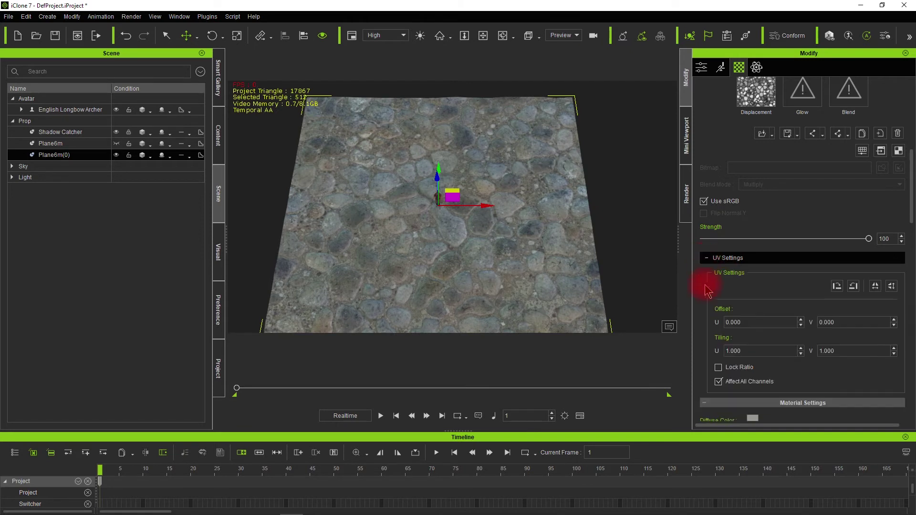
{"action": "scroll", "coordinate": [739, 277], "scroll_direction": "down", "scroll_amount": 3}
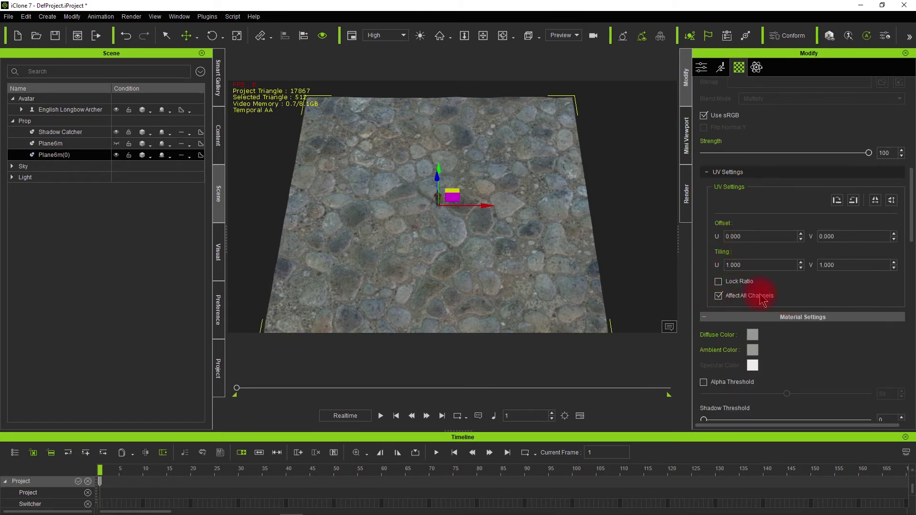
{"action": "scroll", "coordinate": [770, 231], "scroll_direction": "up", "scroll_amount": 9}
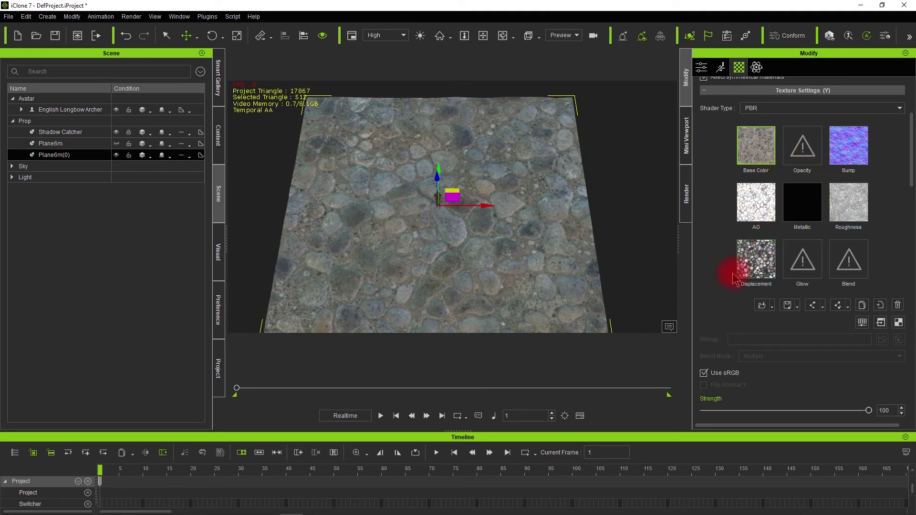
{"action": "scroll", "coordinate": [722, 280], "scroll_direction": "down", "scroll_amount": 4}
{"action": "scroll", "coordinate": [722, 279], "scroll_direction": "down", "scroll_amount": 2}
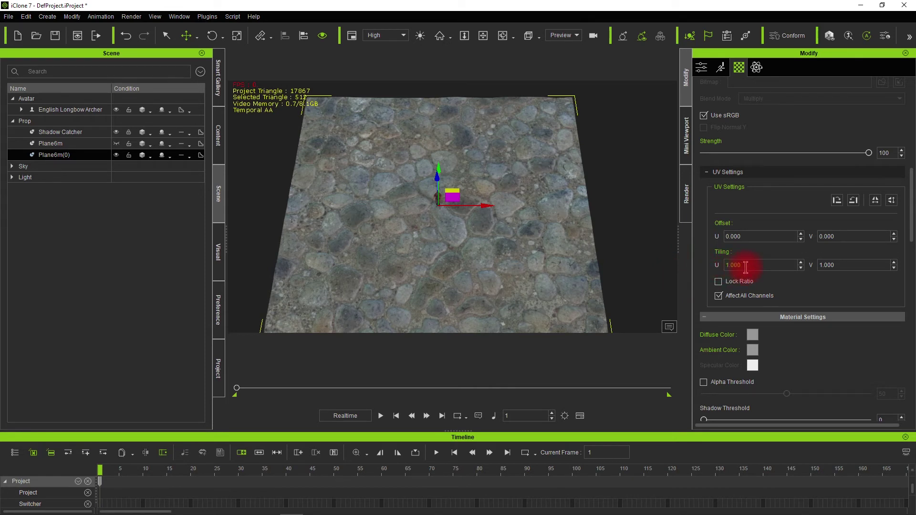
Step: Set the Cobblestone texture tiling on Plane6m(0) to 4 in both U and V, affecting all channels
{"action": "left_click_drag", "start_coordinate": [746, 268], "coordinate": [720, 267]}
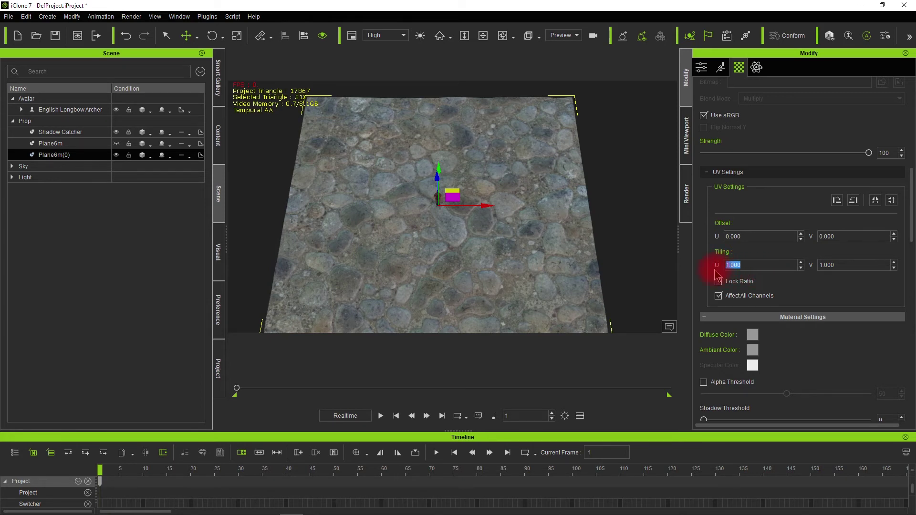
{"action": "type", "text": "4"}
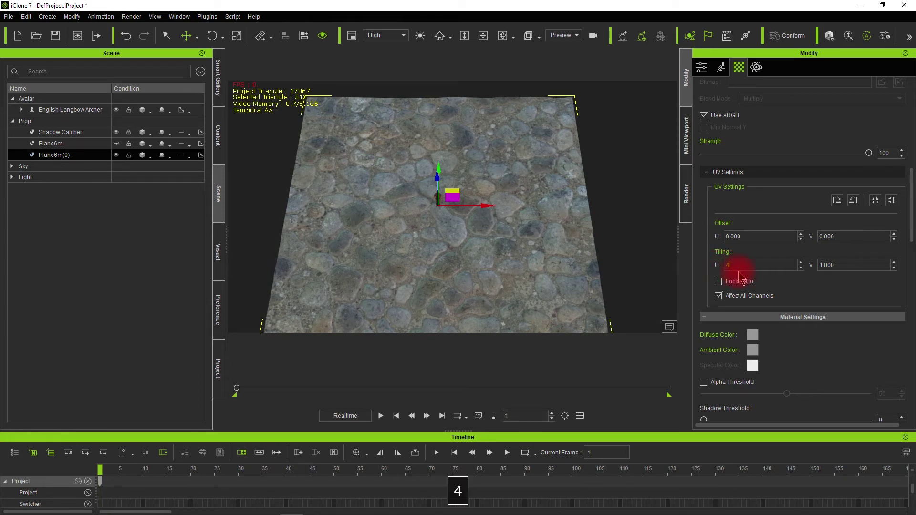
{"action": "key", "text": "Return"}
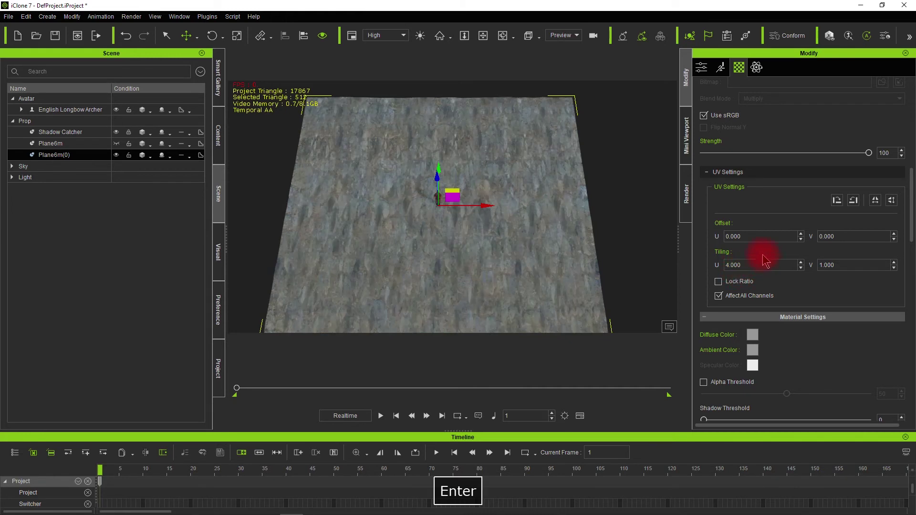
{"action": "left_click", "coordinate": [730, 269]}
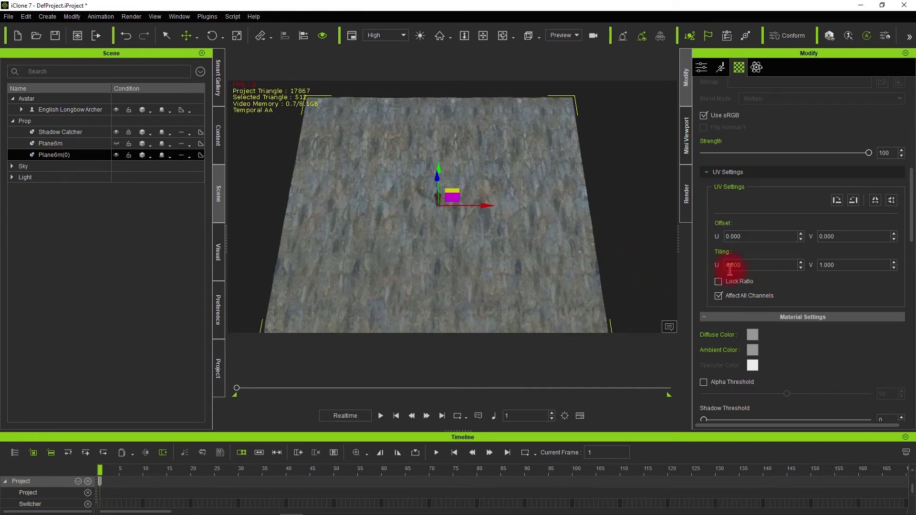
{"action": "left_click", "coordinate": [838, 267]}
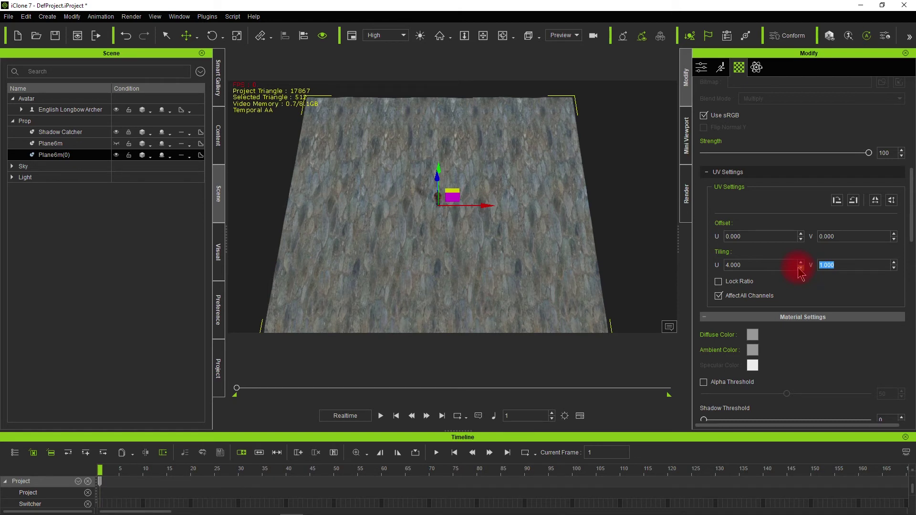
{"action": "type", "text": "4"}
{"action": "key", "text": "Return"}
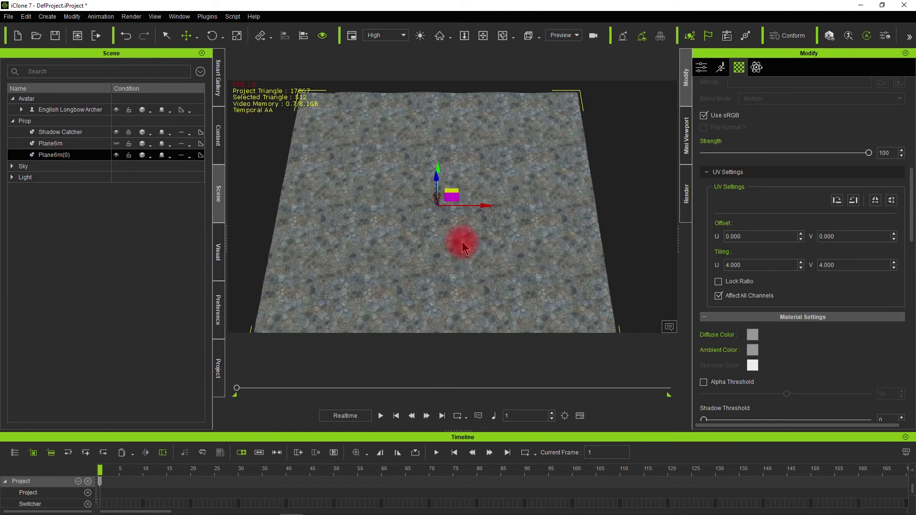
Step: Compare the stone size beside the archer by swapping visibility between Plane6m and Plane6m(0), ending with only Plane6m(0) shown
{"action": "scroll", "coordinate": [462, 242], "scroll_direction": "up", "scroll_amount": 5}
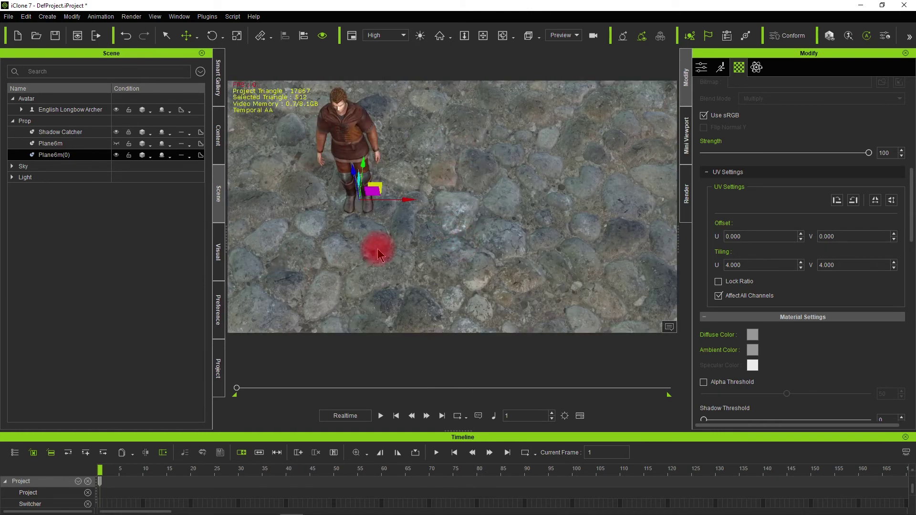
{"action": "left_click", "coordinate": [38, 143]}
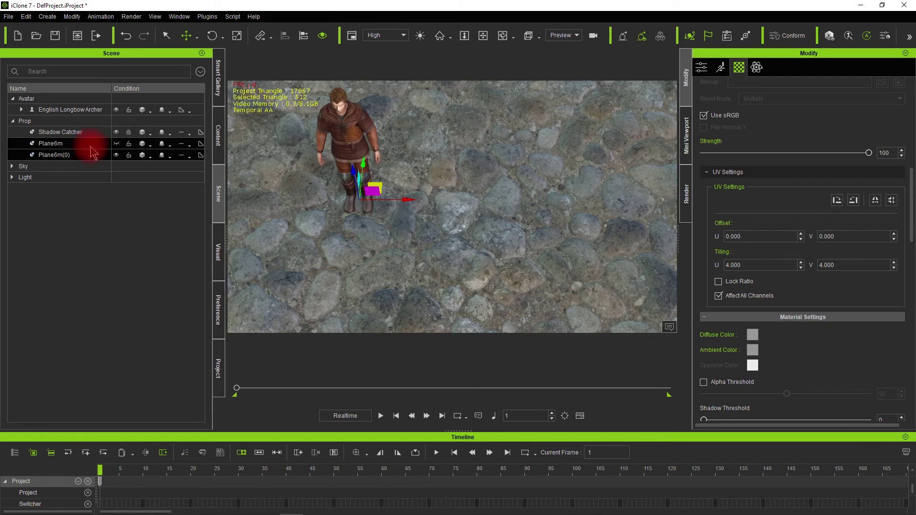
{"action": "left_click", "coordinate": [115, 143]}
{"action": "left_click", "coordinate": [116, 156]}
{"action": "scroll", "coordinate": [291, 207], "scroll_direction": "down", "scroll_amount": 3}
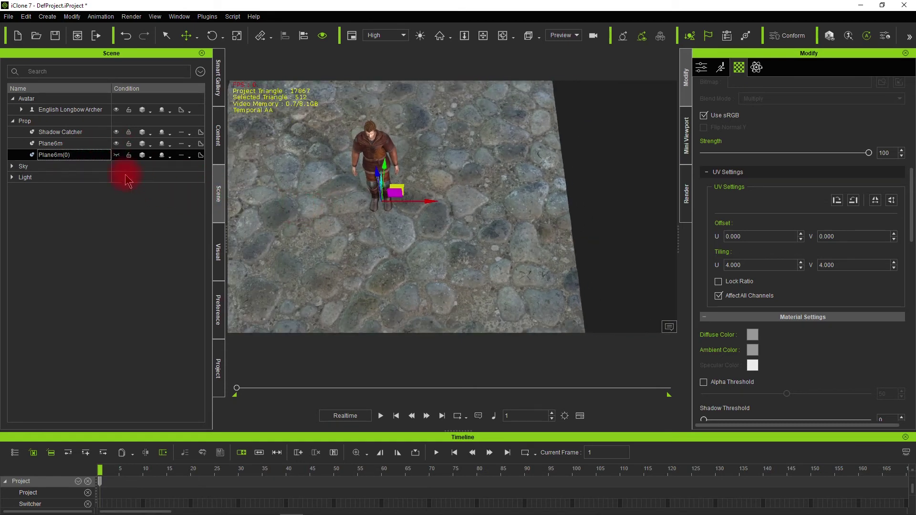
{"action": "left_click", "coordinate": [116, 155]}
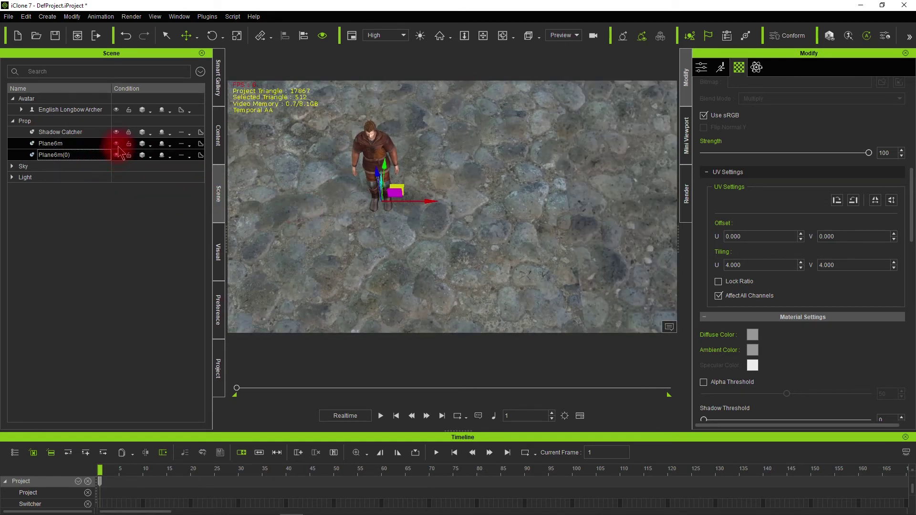
{"action": "left_click", "coordinate": [116, 143]}
Step: Examine the retiled ground plane for texture repetition from several distances and angles
{"action": "scroll", "coordinate": [324, 202], "scroll_direction": "down", "scroll_amount": 5}
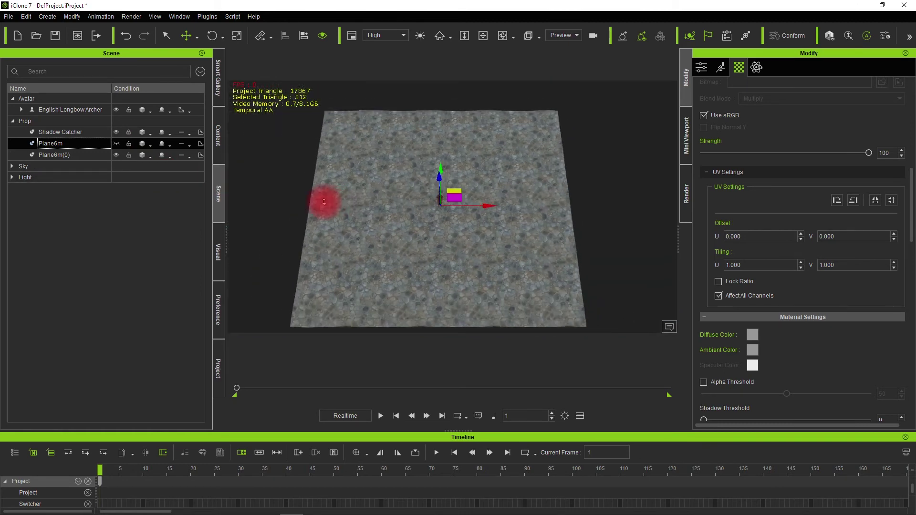
{"action": "scroll", "coordinate": [324, 202], "scroll_direction": "up", "scroll_amount": 3}
{"action": "scroll", "coordinate": [324, 202], "scroll_direction": "down", "scroll_amount": 2}
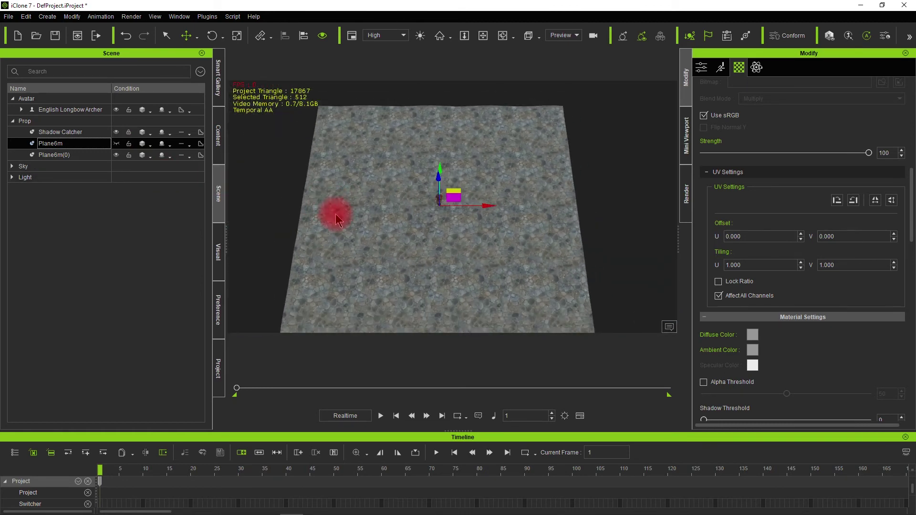
{"action": "left_click_drag", "start_coordinate": [346, 224], "coordinate": [390, 134], "text": "alt"}
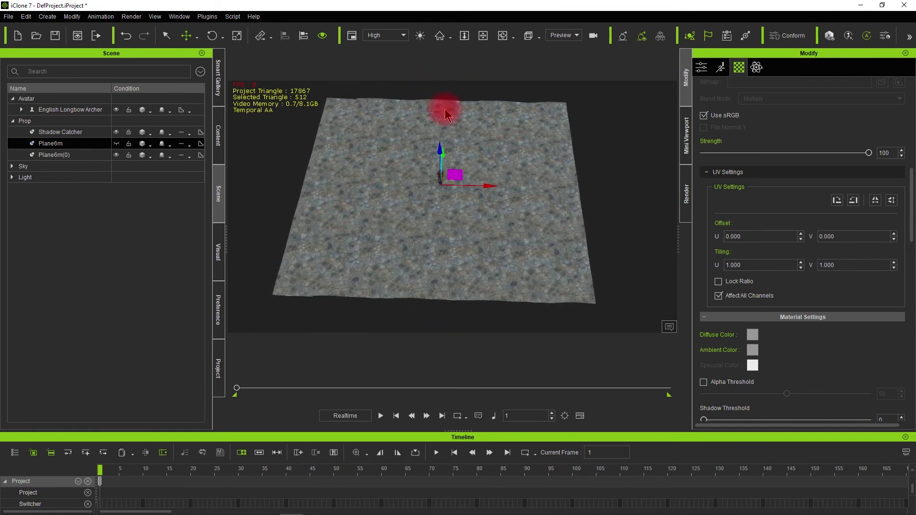
{"action": "scroll", "coordinate": [436, 192], "scroll_direction": "down", "scroll_amount": 1}
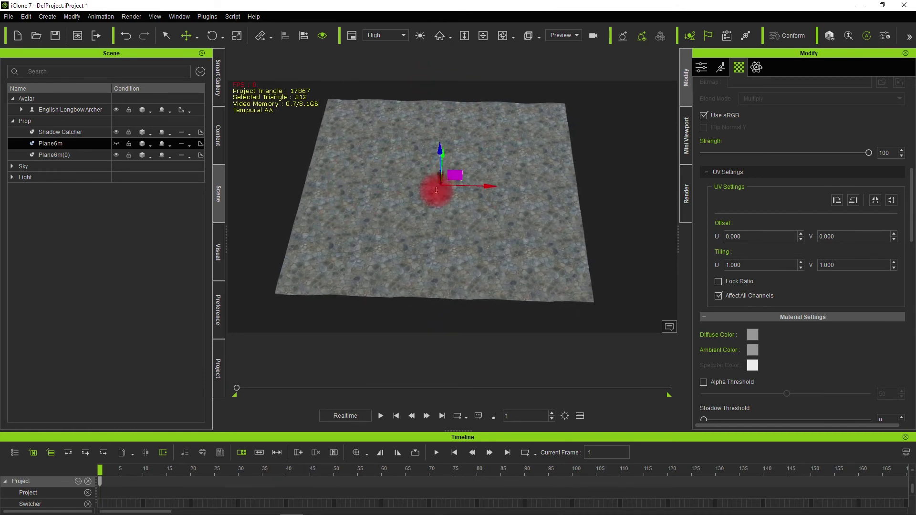
{"action": "right_click_drag", "start_coordinate": [437, 191], "coordinate": [435, 190], "text": "alt"}
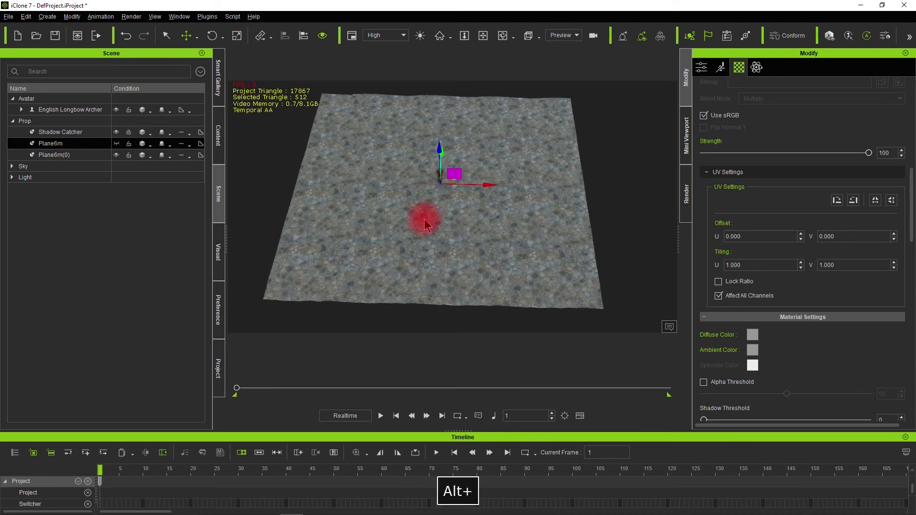
{"action": "left_click_drag", "start_coordinate": [424, 220], "coordinate": [434, 214], "text": "alt"}
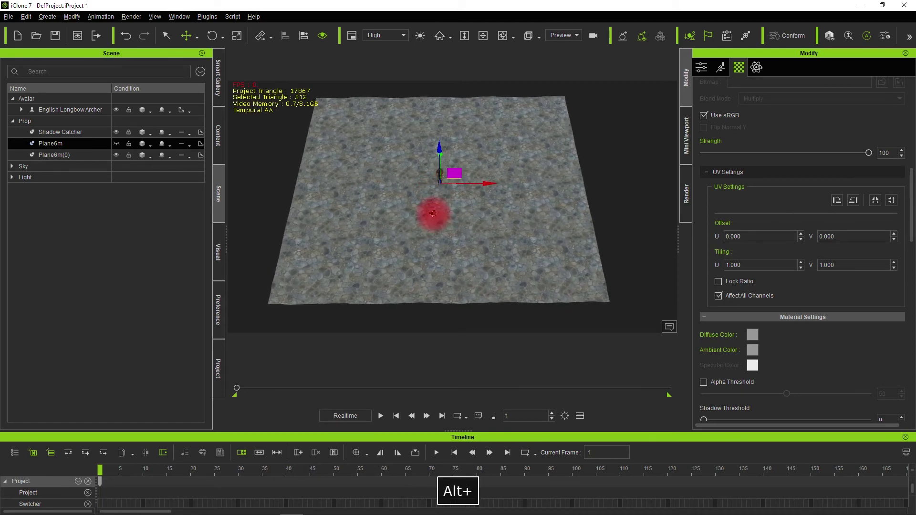
Step: Set the X scale of Plane6m(0) to 200 and check the stone pattern beside the archer
{"action": "scroll", "coordinate": [431, 213], "scroll_direction": "up", "scroll_amount": 2}
{"action": "right_click_drag", "start_coordinate": [431, 213], "coordinate": [432, 213], "text": "alt"}
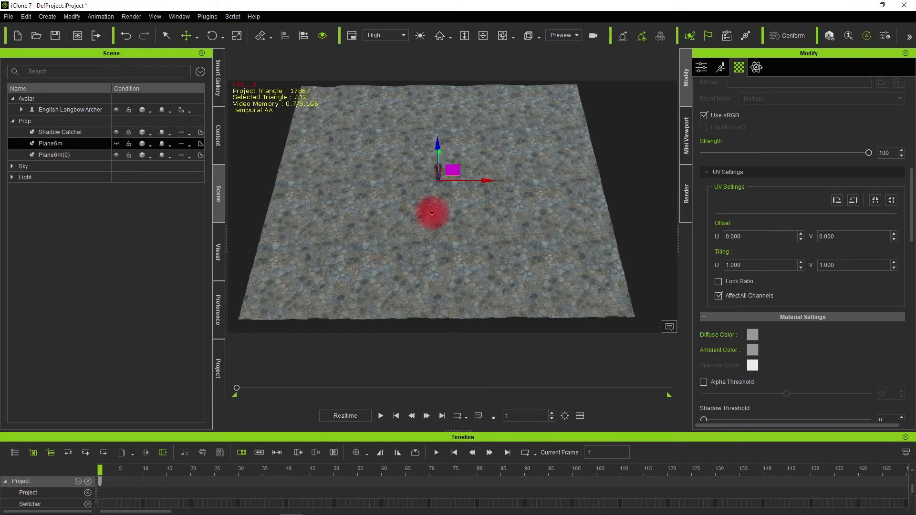
{"action": "left_click_drag", "start_coordinate": [477, 235], "coordinate": [469, 235], "text": "alt"}
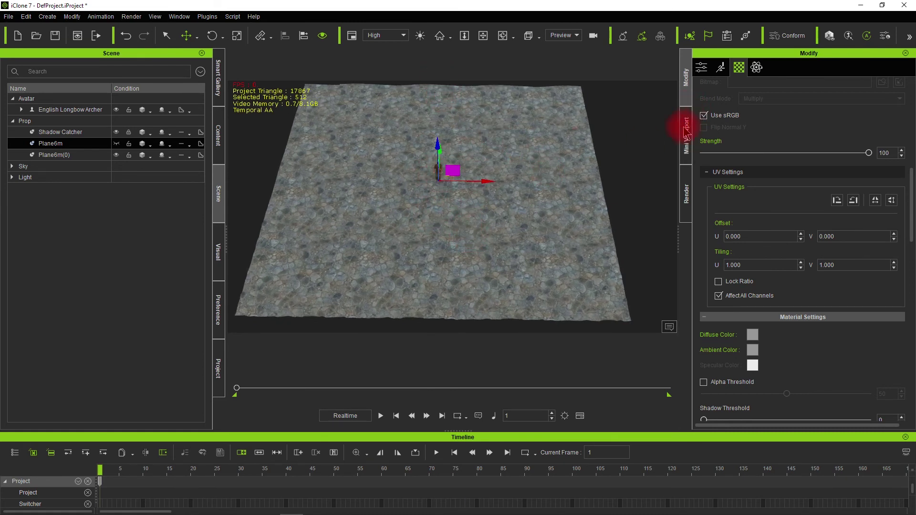
{"action": "left_click", "coordinate": [83, 155]}
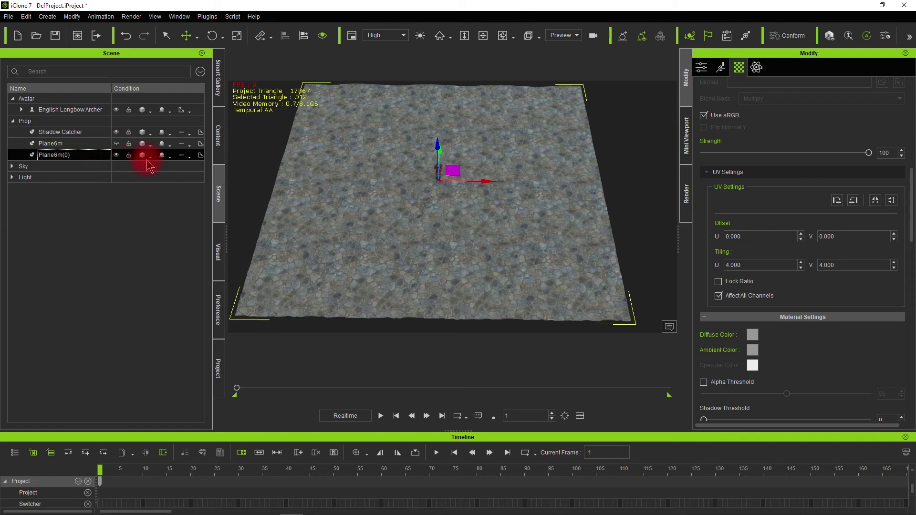
{"action": "left_click", "coordinate": [701, 67]}
{"action": "left_click", "coordinate": [729, 295]}
{"action": "left_click_drag", "start_coordinate": [735, 296], "coordinate": [698, 296]}
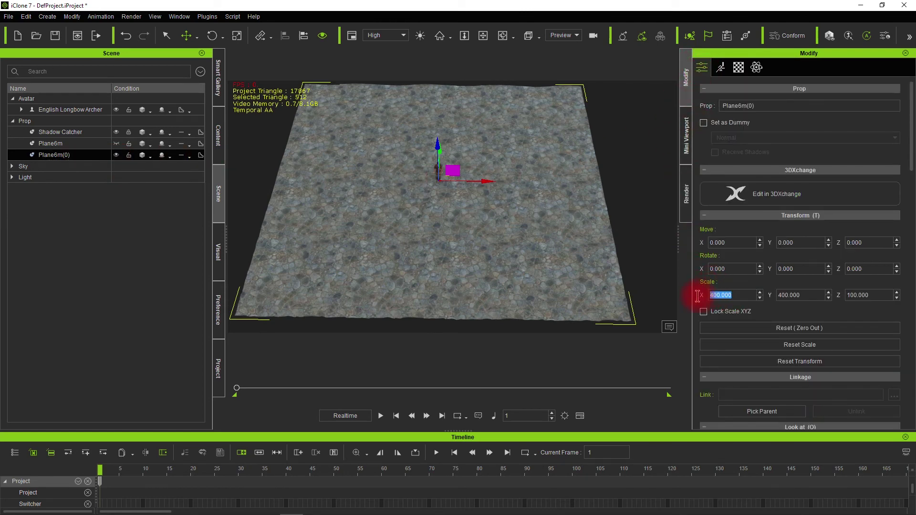
{"action": "type", "text": "2"}
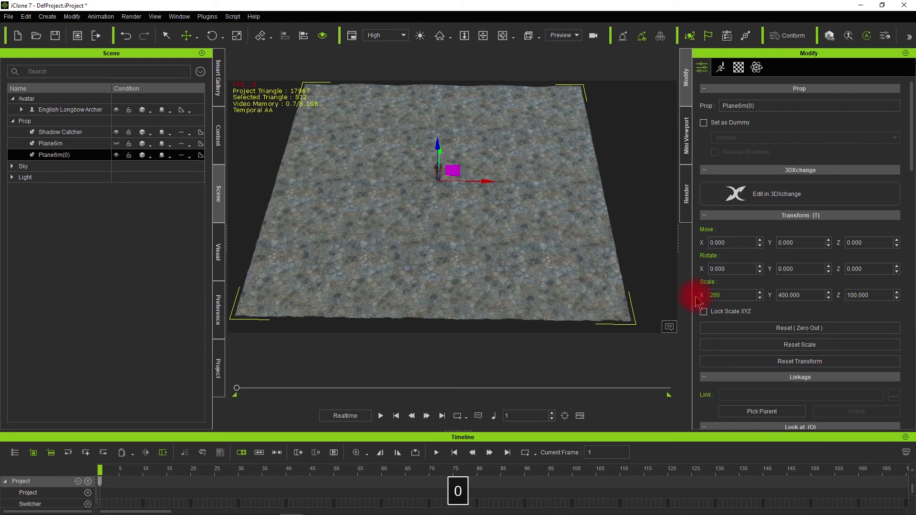
{"action": "key", "text": "Return"}
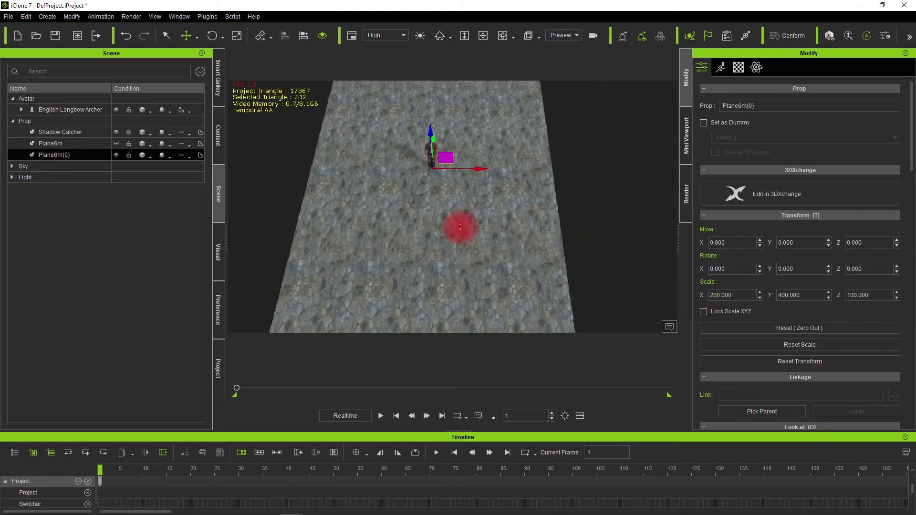
{"action": "scroll", "coordinate": [460, 227], "scroll_direction": "up", "scroll_amount": 3}
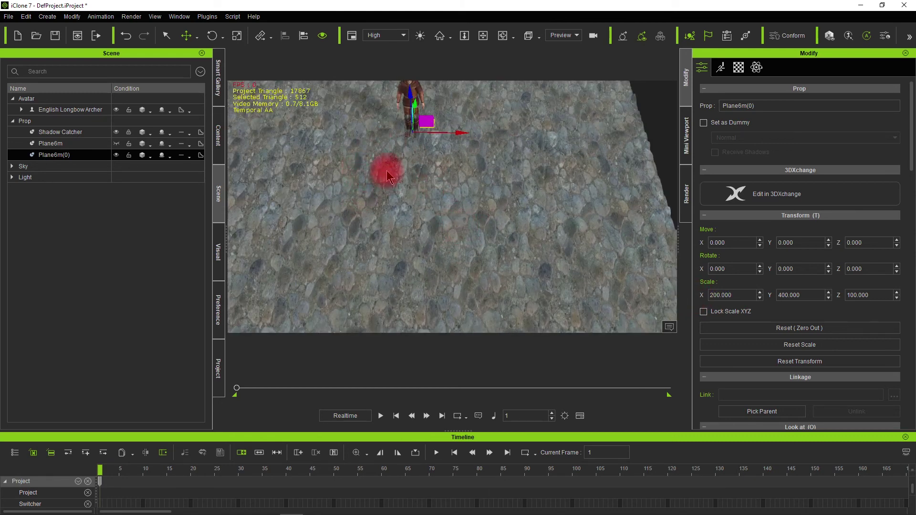
{"action": "left_click_drag", "start_coordinate": [387, 175], "coordinate": [393, 212], "text": "alt"}
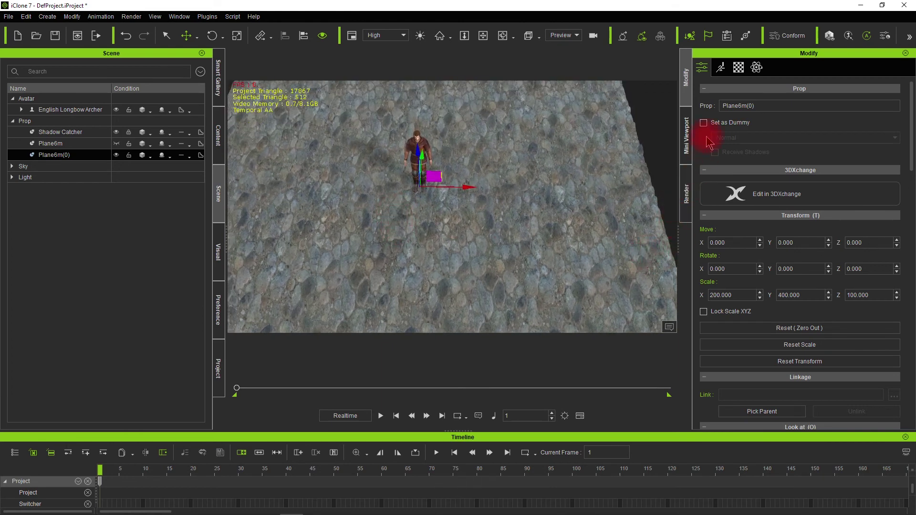
Step: Set the U tiling of the Cobblestone texture on Plane6m(0) to 2 to match the narrower plane
{"action": "left_click", "coordinate": [739, 67]}
{"action": "scroll", "coordinate": [713, 125], "scroll_direction": "up", "scroll_amount": 3}
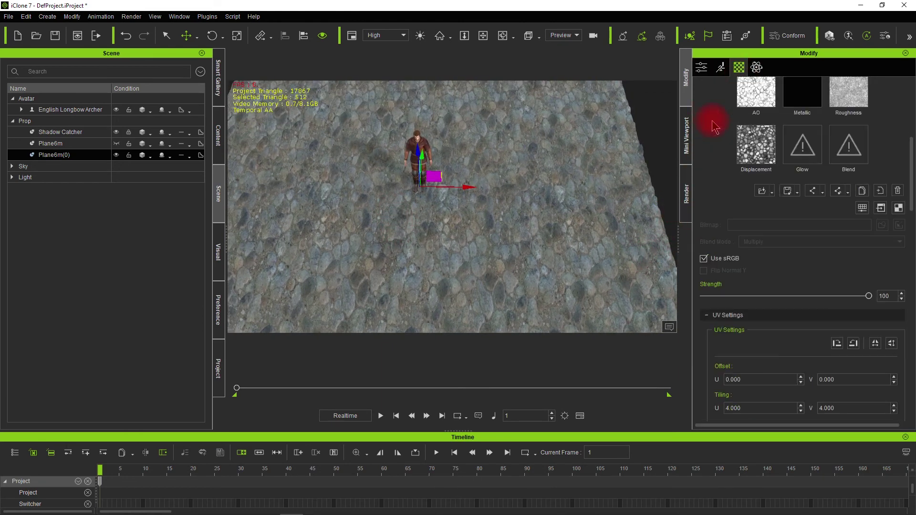
{"action": "scroll", "coordinate": [713, 125], "scroll_direction": "up", "scroll_amount": 8}
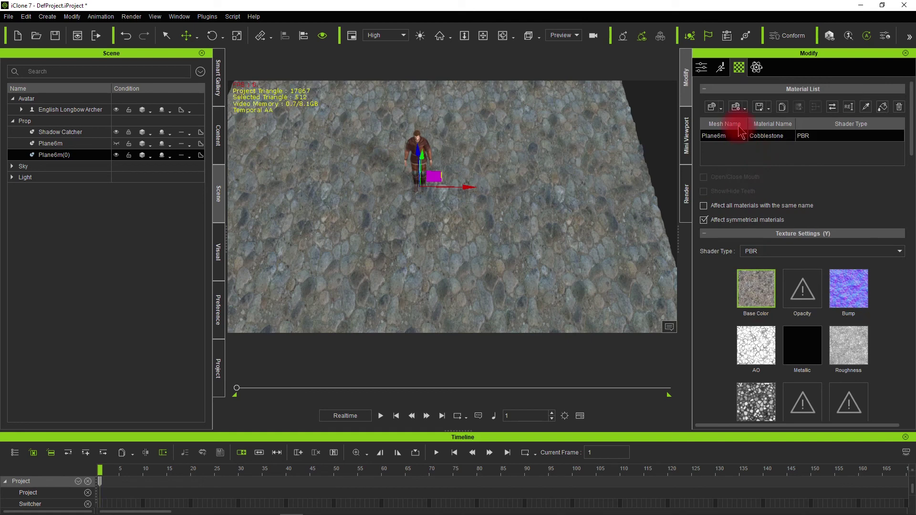
{"action": "scroll", "coordinate": [710, 256], "scroll_direction": "down", "scroll_amount": 6}
{"action": "scroll", "coordinate": [714, 258], "scroll_direction": "down", "scroll_amount": 1}
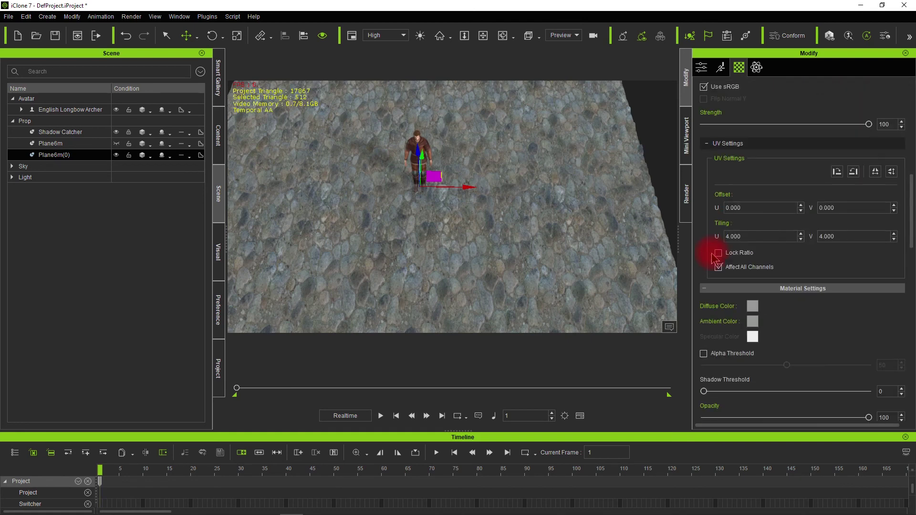
{"action": "left_click_drag", "start_coordinate": [749, 236], "coordinate": [718, 237]}
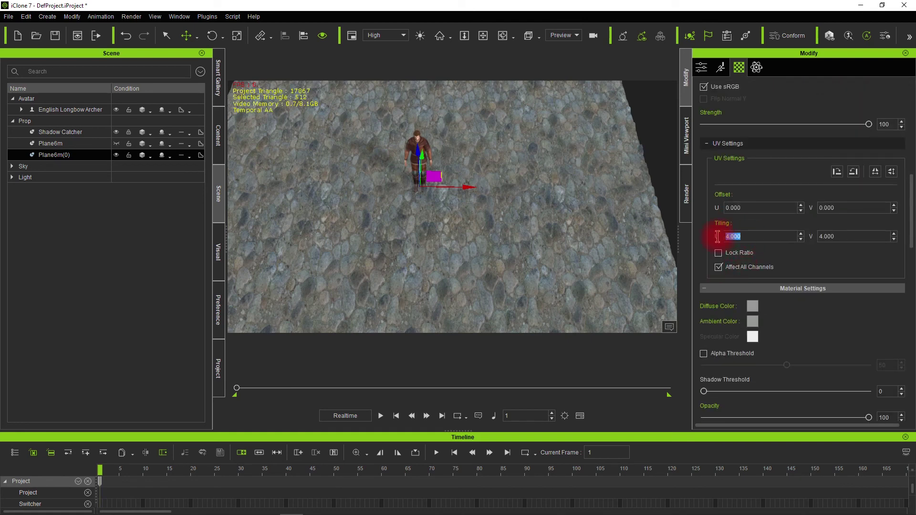
{"action": "type", "text": "2"}
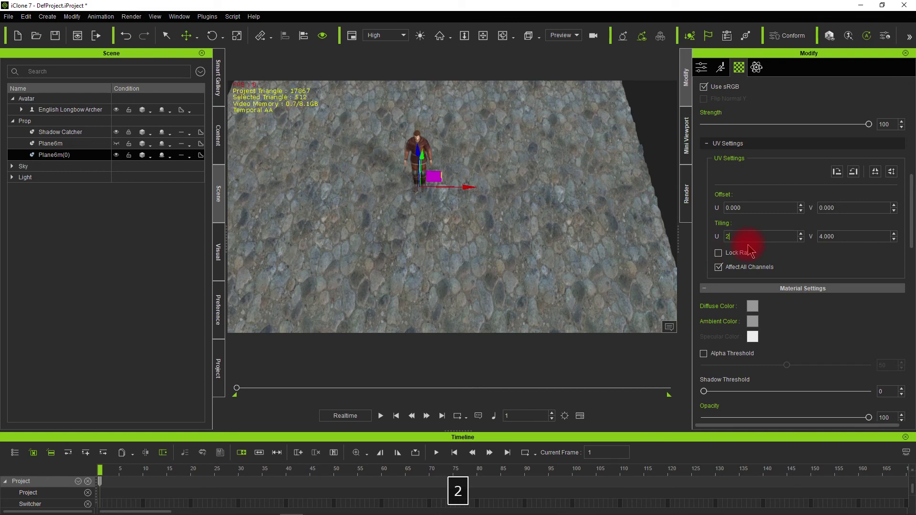
{"action": "key", "text": "Return"}
{"action": "scroll", "coordinate": [503, 228], "scroll_direction": "down", "scroll_amount": 3}
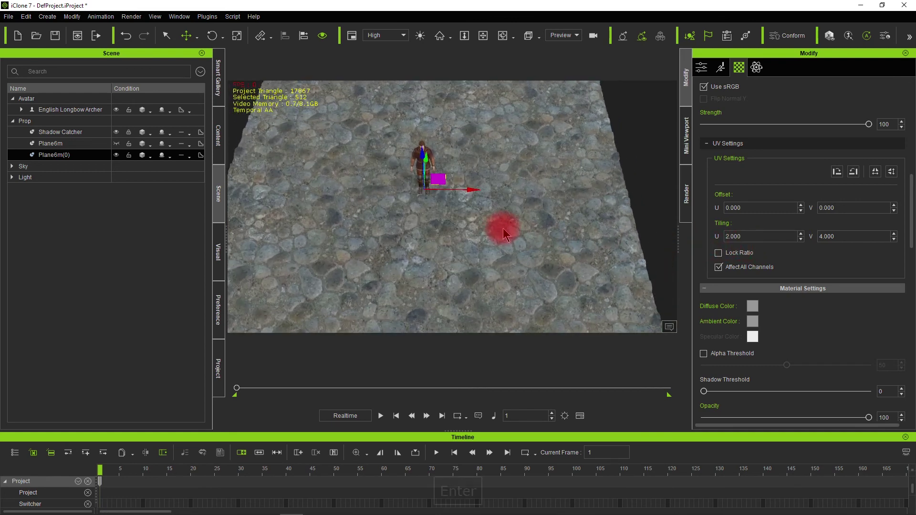
{"action": "right_click_drag", "start_coordinate": [503, 228], "coordinate": [454, 258]}
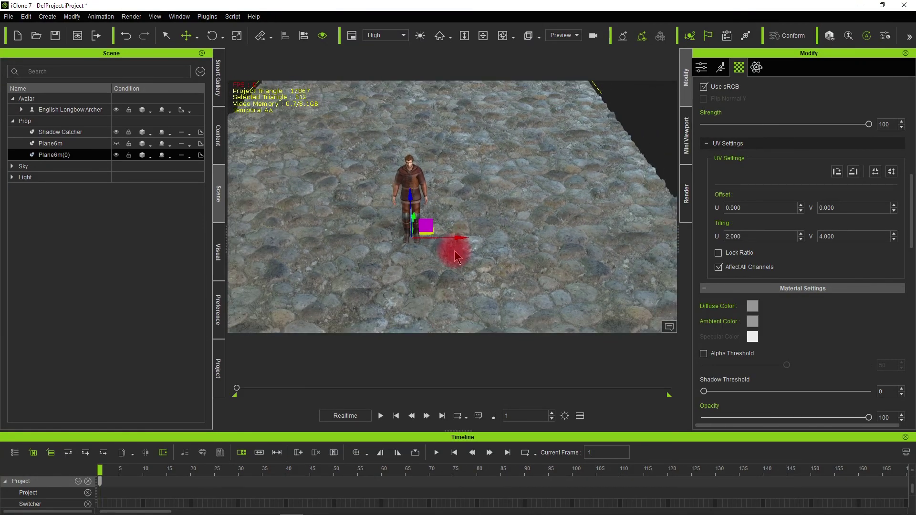